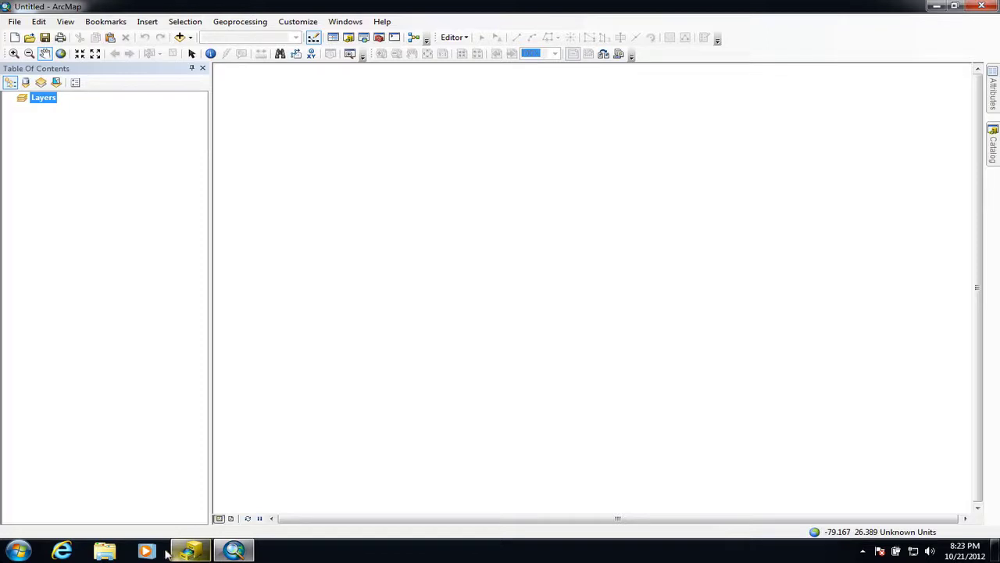
Step: Switch to ArcCatalog and create a file geodatabase named cenus_2001 in the Geodatabes folder
left_click(189, 552)
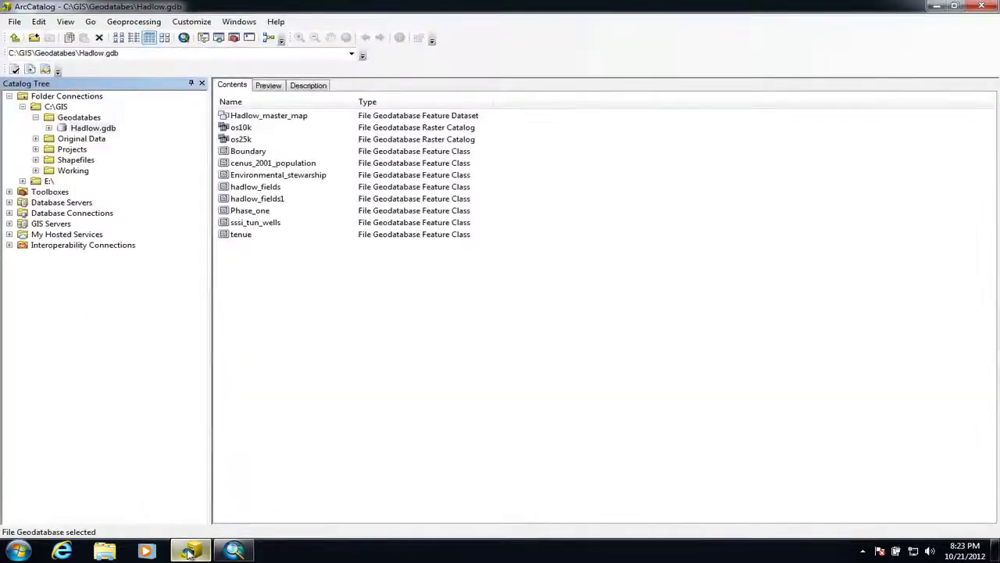
left_click(85, 118)
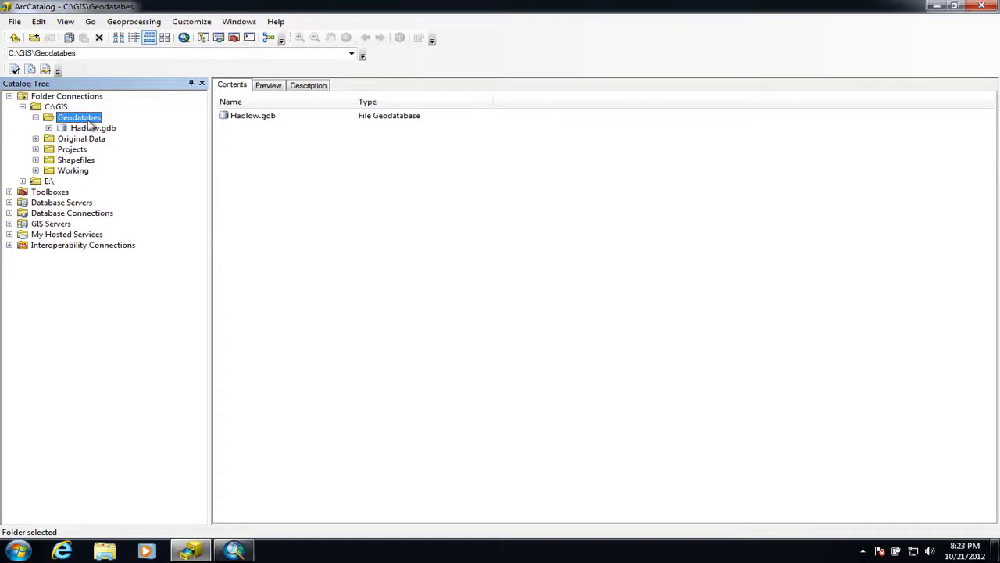
right_click(260, 166)
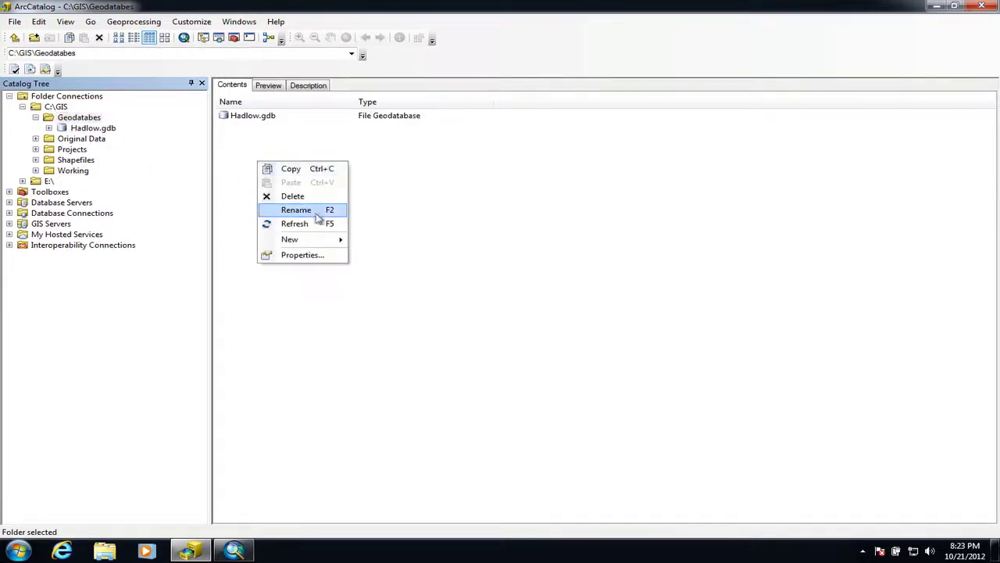
mouse_move(319, 244)
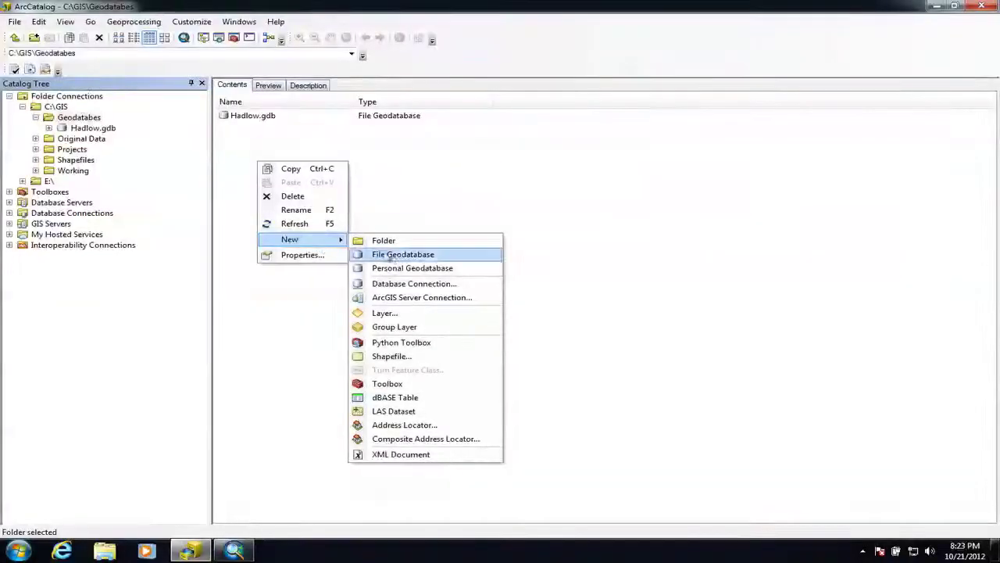
left_click(387, 254)
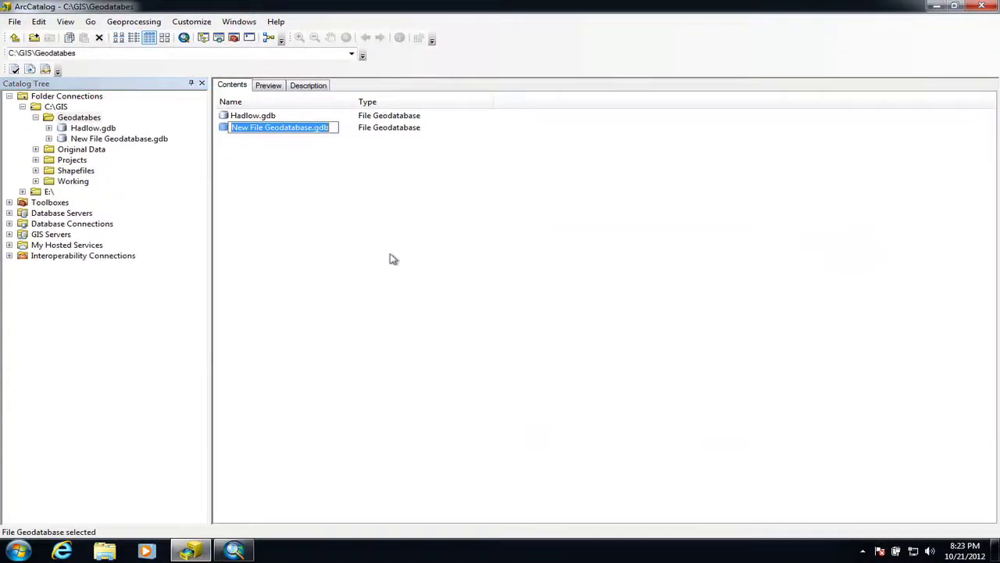
type("ce")
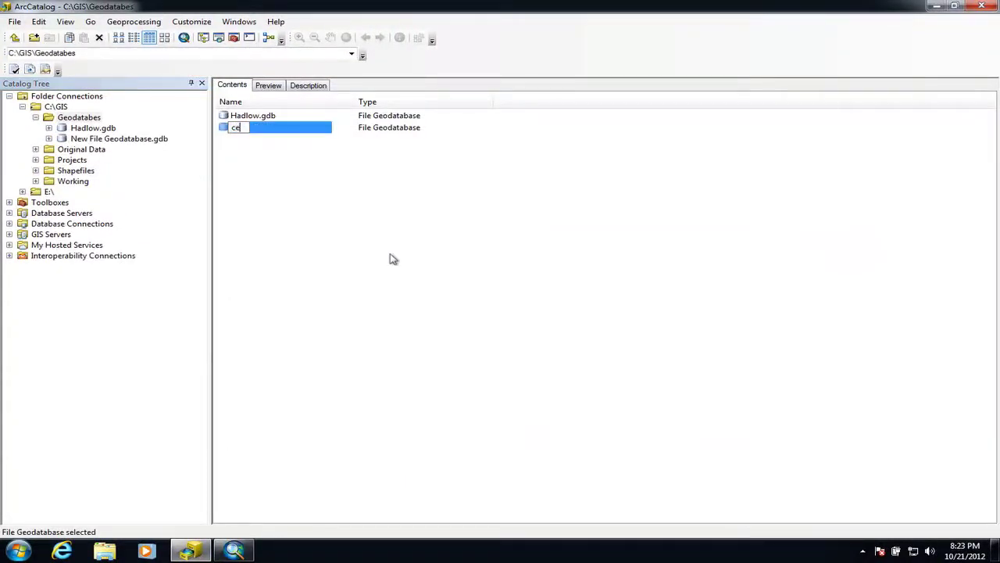
type("nus_2001")
key("Return")
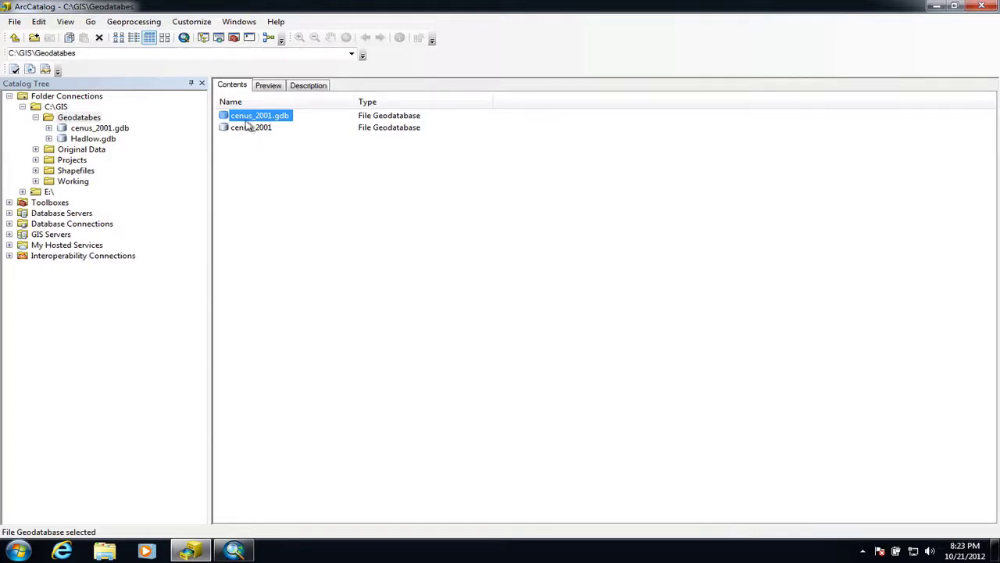
left_click(261, 149)
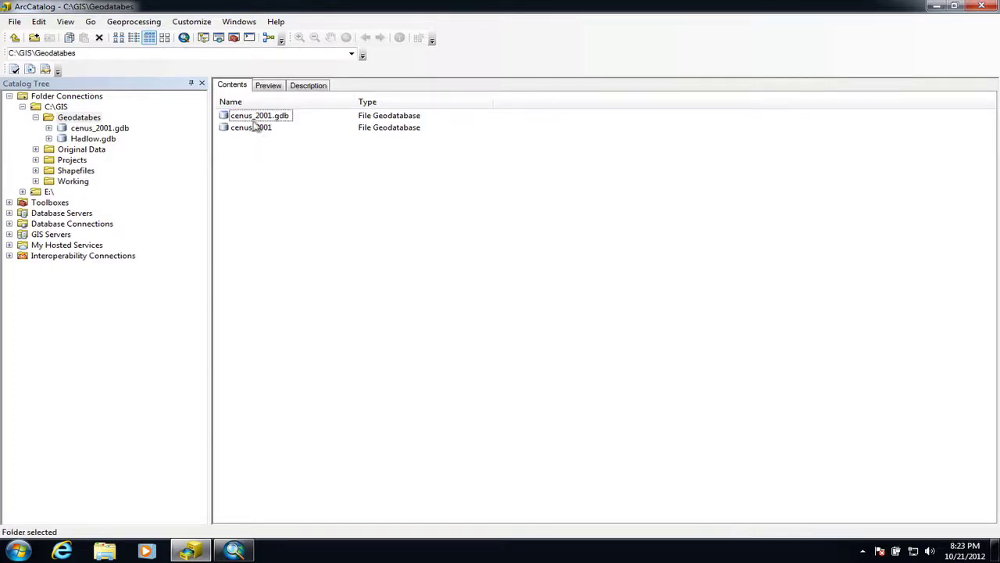
left_click(256, 116)
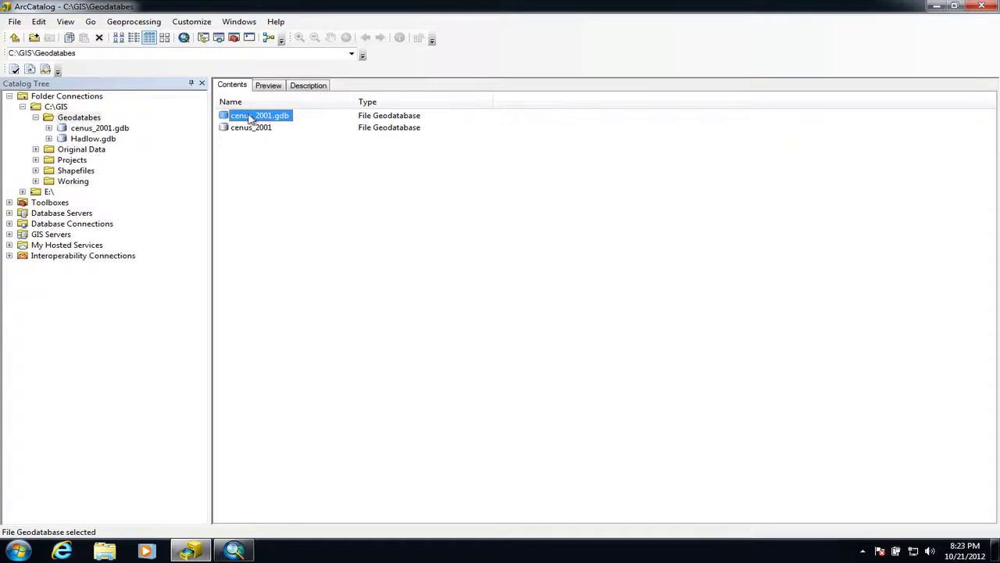
right_click(250, 117)
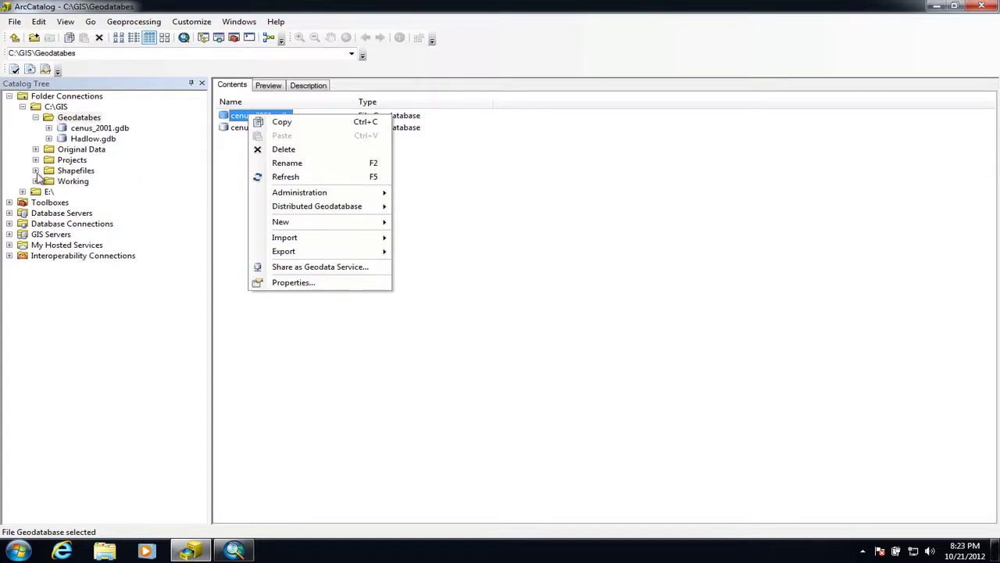
left_click(36, 149)
Step: Start a single export to geodatabase for the coas_in_hw.shp shapefile in the Original Data ONS folder
left_click(36, 149)
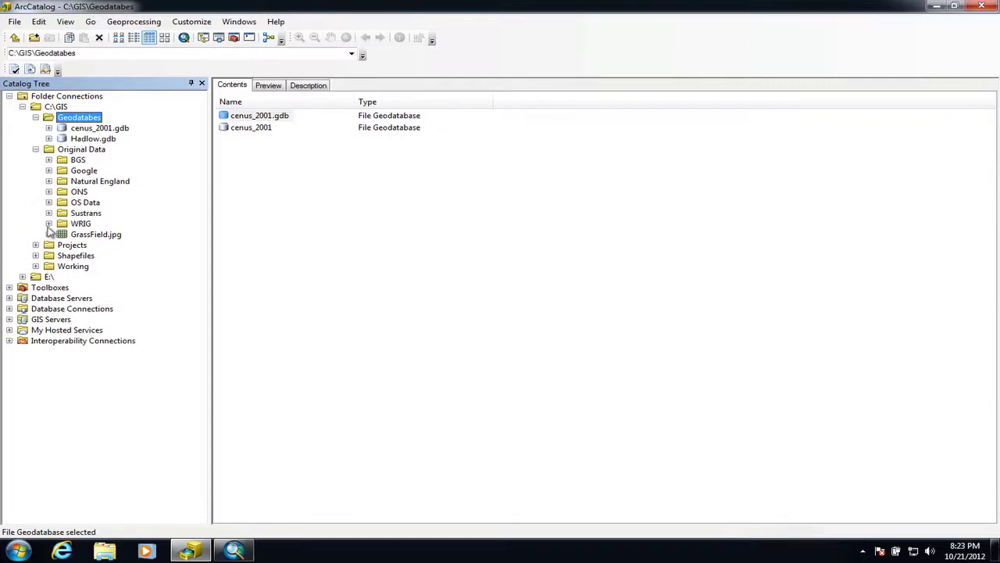
left_click(49, 192)
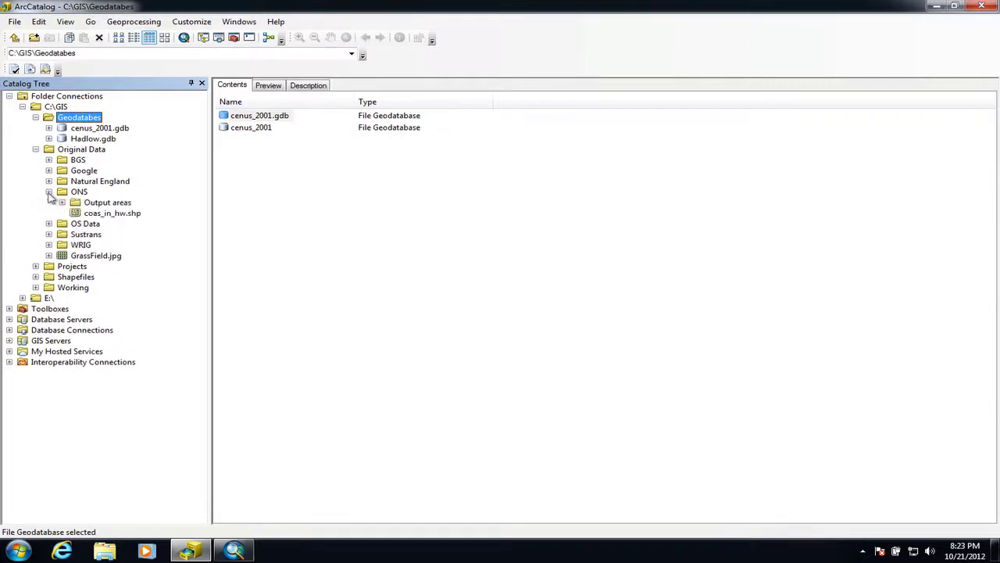
left_click(112, 216)
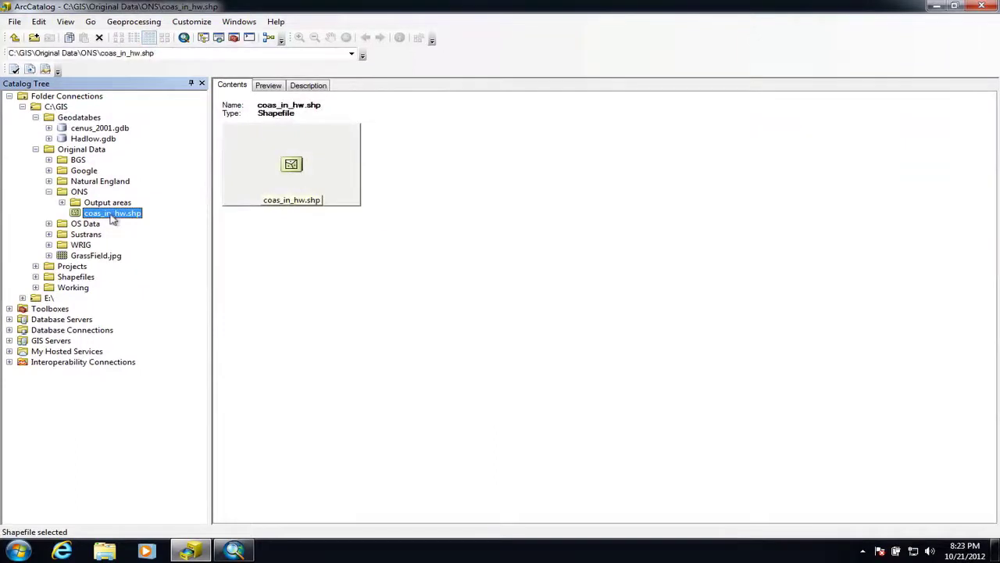
right_click(111, 220)
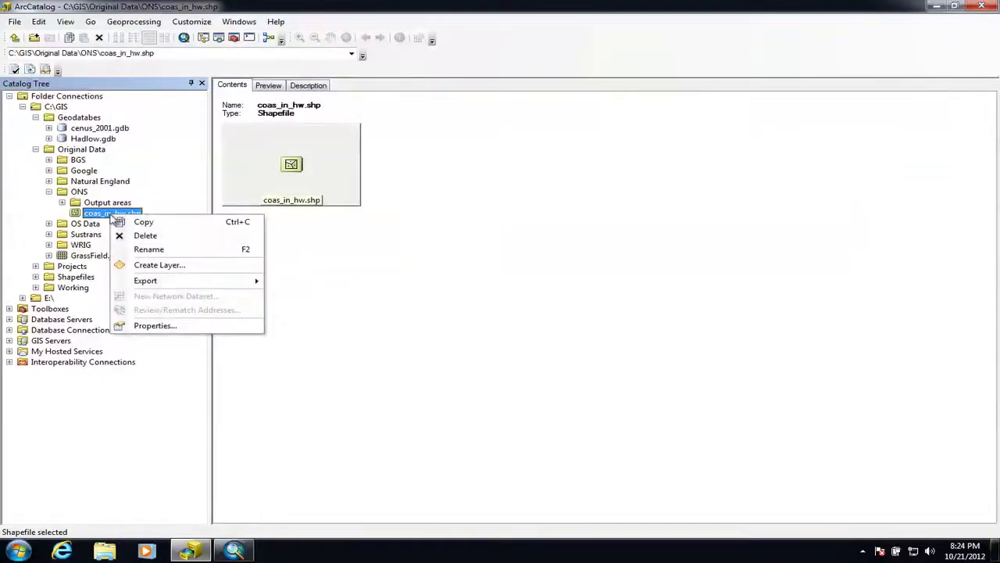
mouse_move(158, 286)
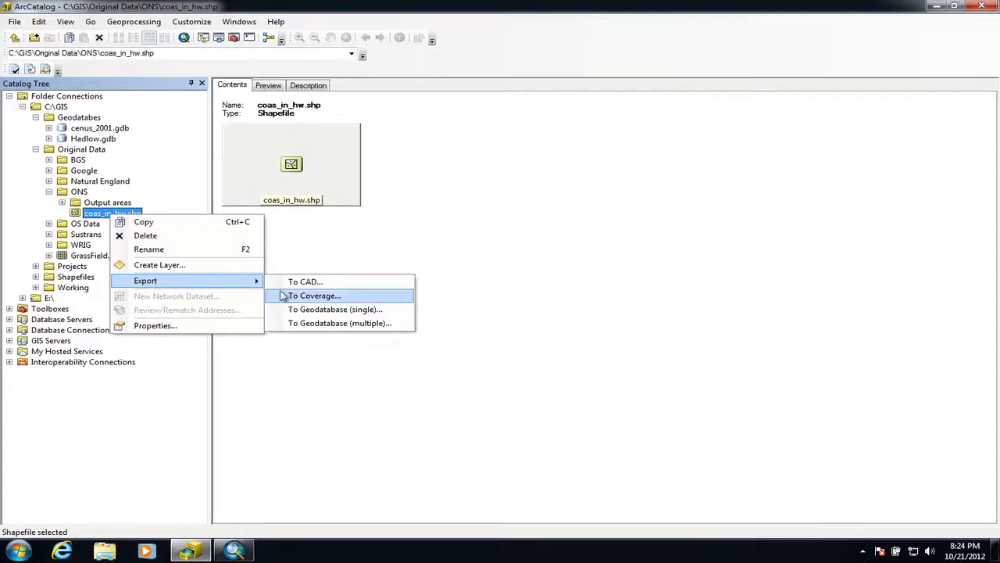
left_click(336, 309)
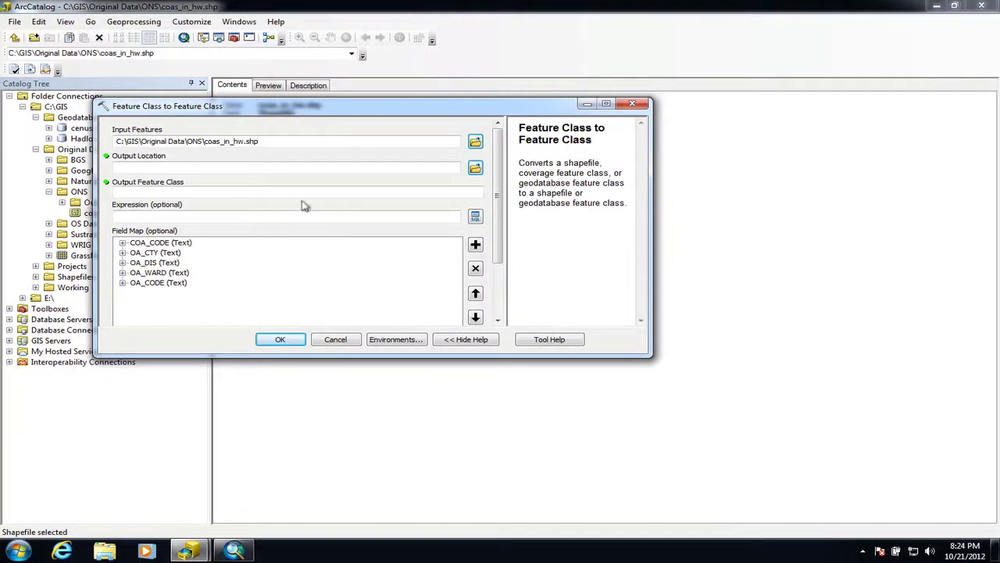
Step: Export the shapefile into cenus_2001.gdb as feature class coas and view that geodatabase's contents
left_click(476, 170)
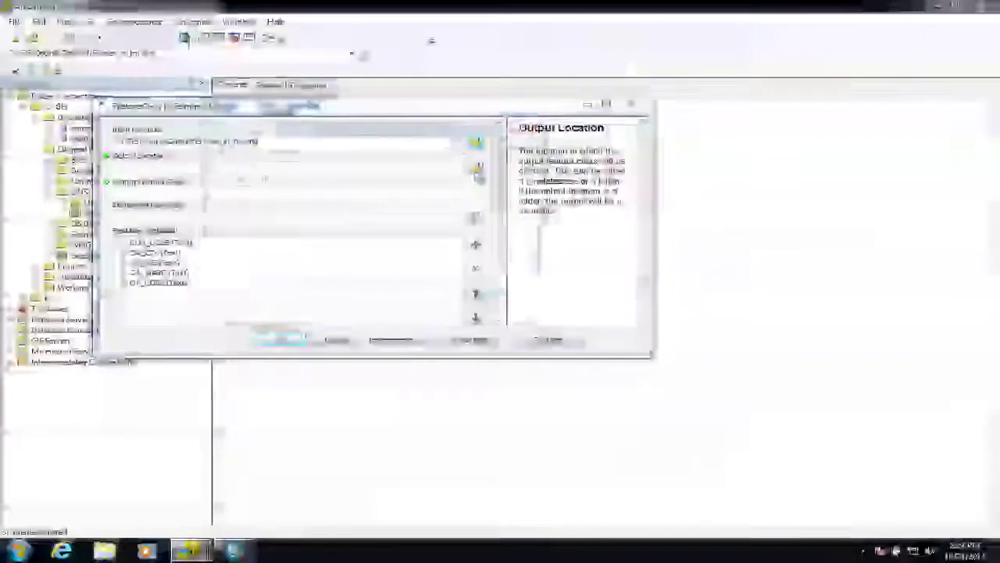
left_click(244, 170)
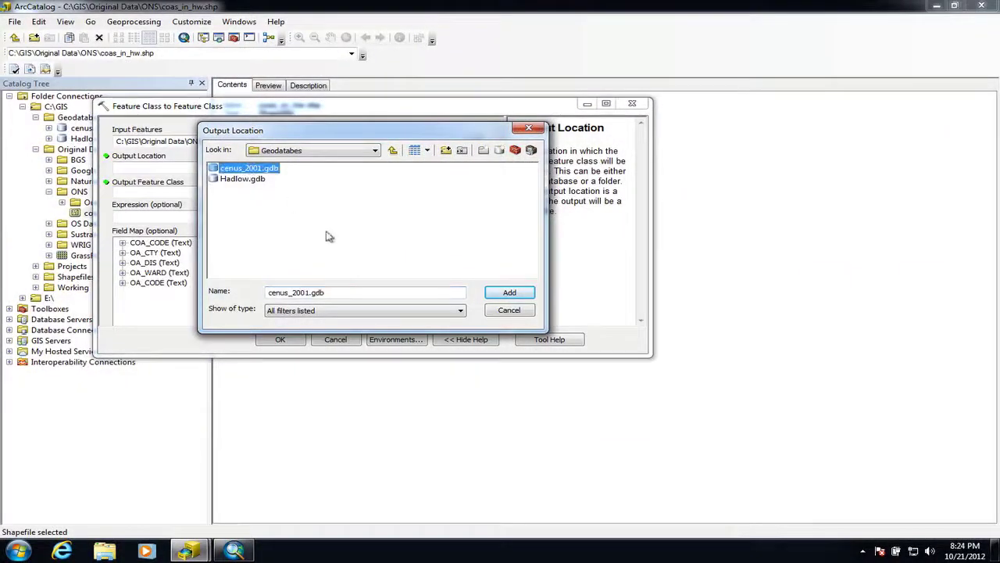
left_click(510, 293)
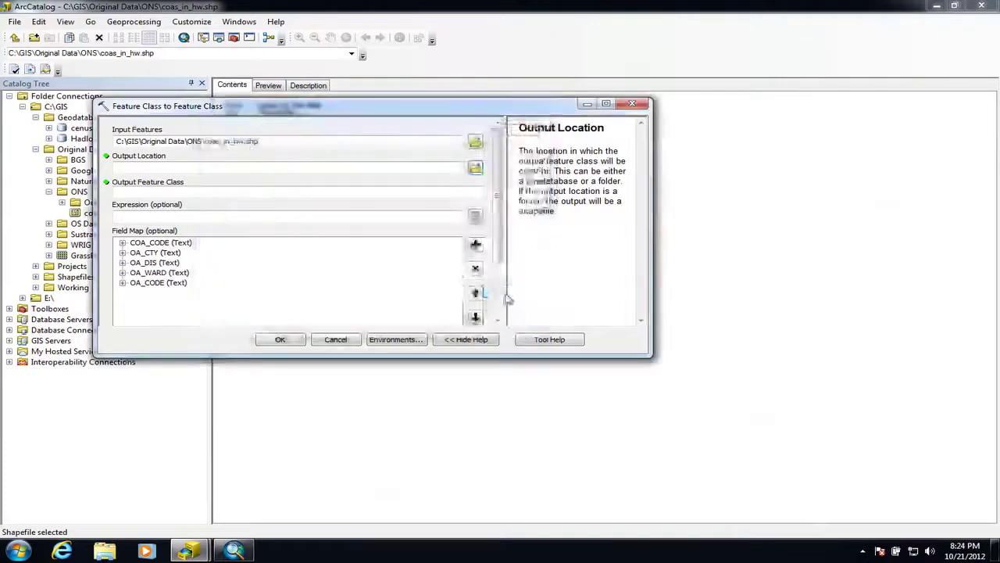
left_click(201, 196)
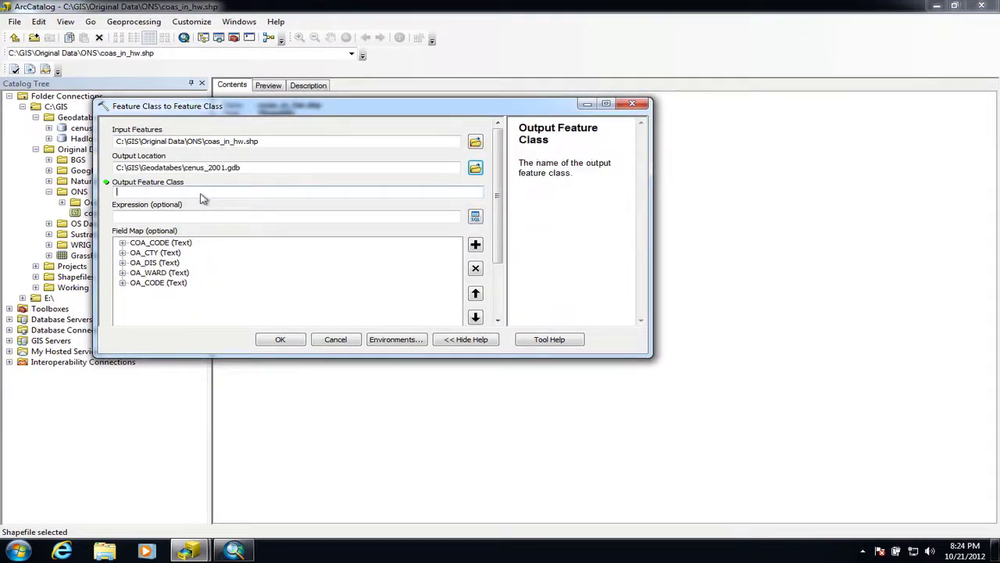
left_click_drag(291, 112, 325, 222)
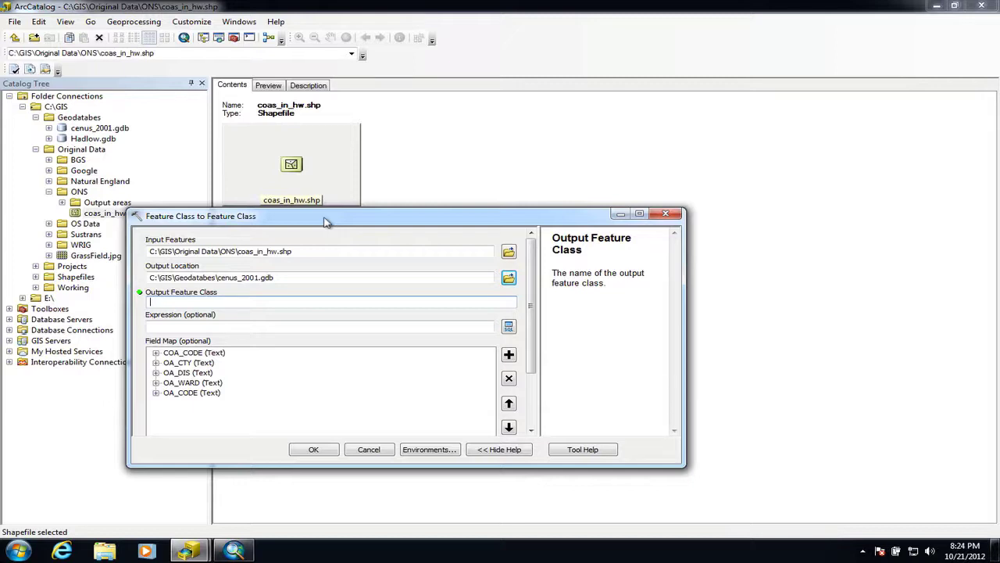
type("coas")
left_click(314, 451)
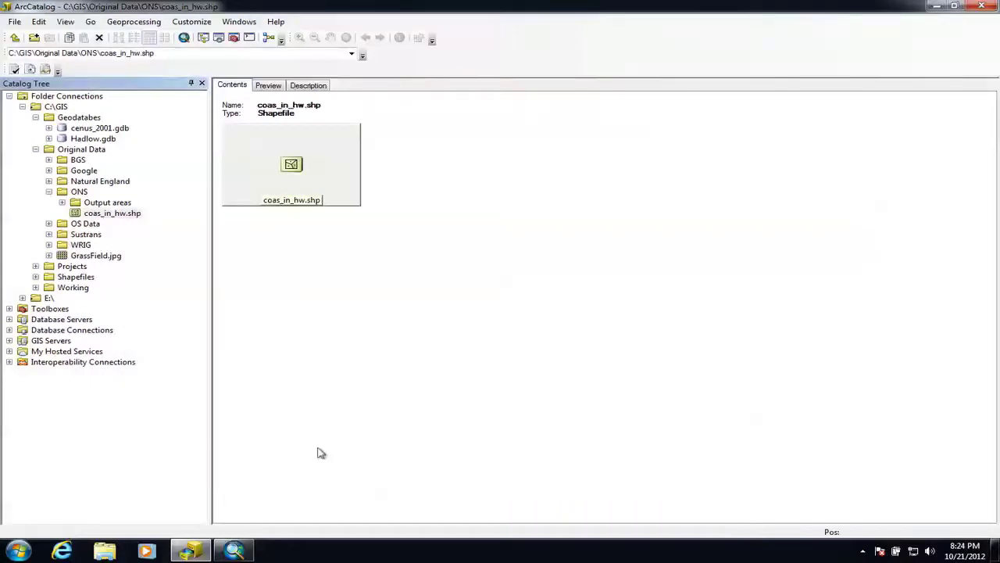
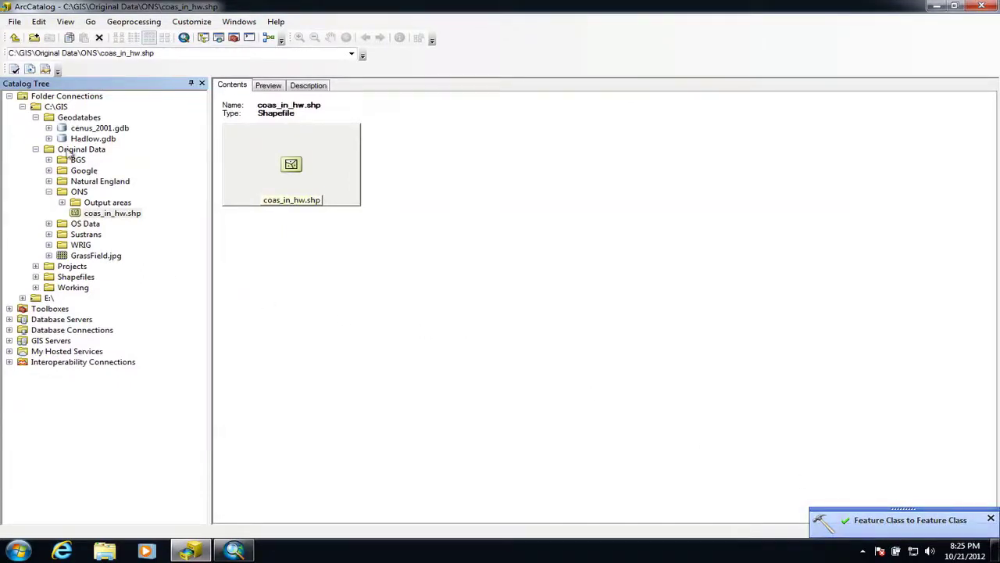
left_click(75, 129)
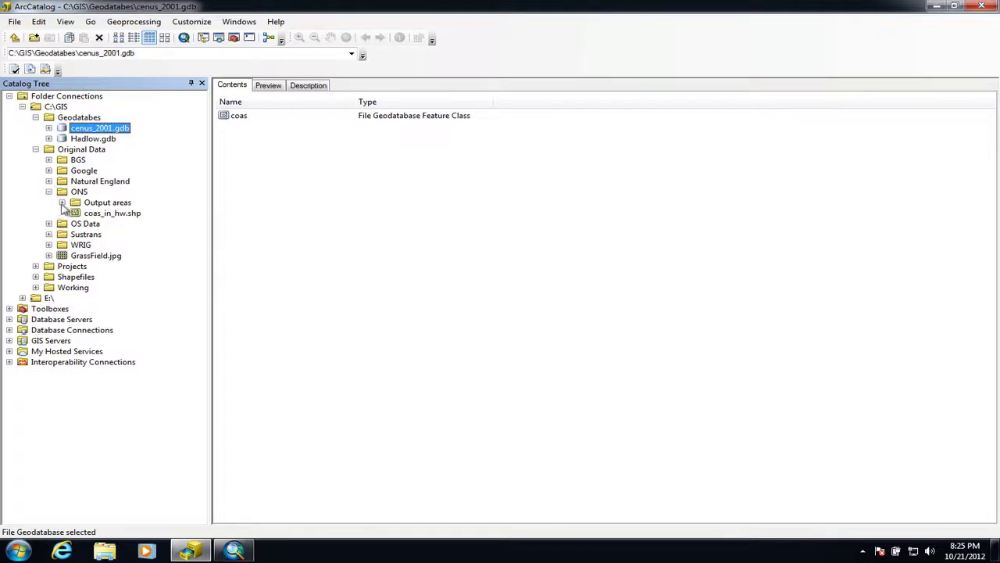
Step: Preview the KS015DATA01_J$ table of travel to work.xls in the ONS Output areas folder
left_click(62, 202)
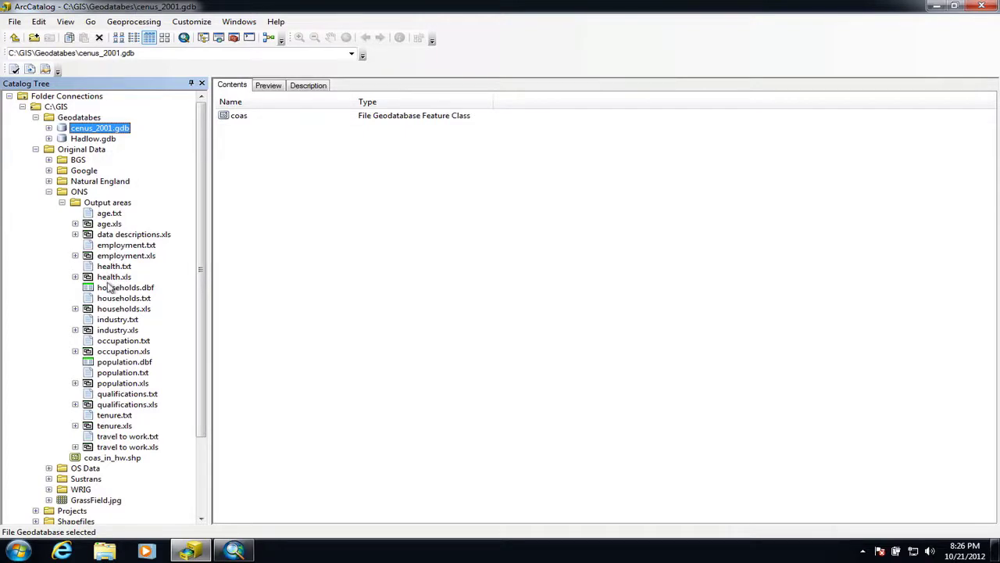
left_click(110, 447)
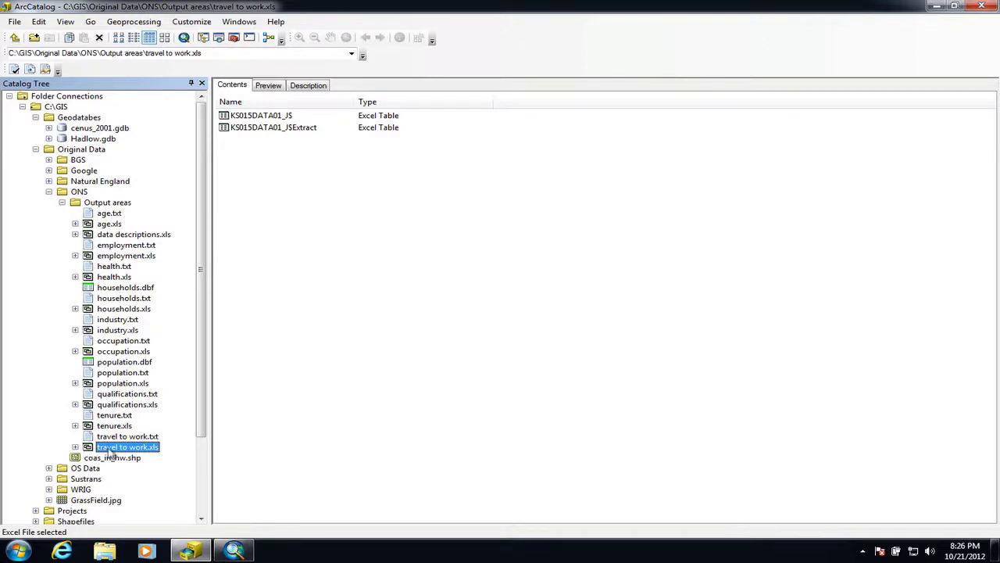
left_click(243, 117)
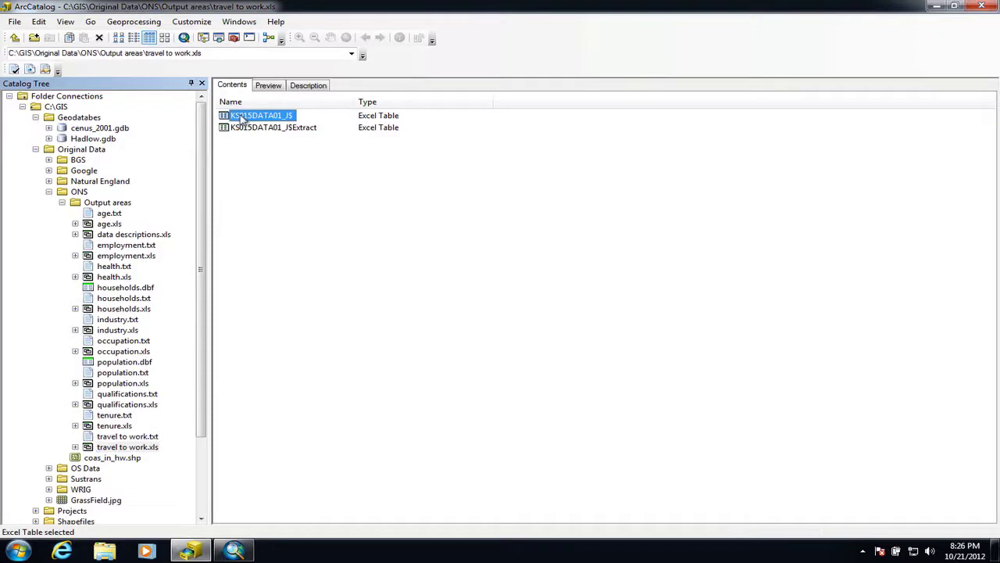
left_click(268, 85)
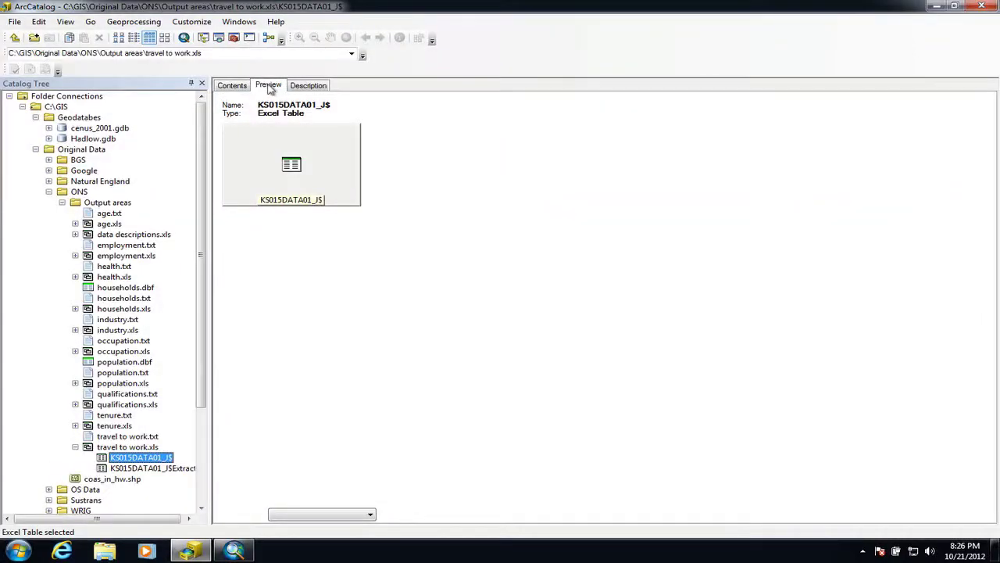
left_click(268, 86)
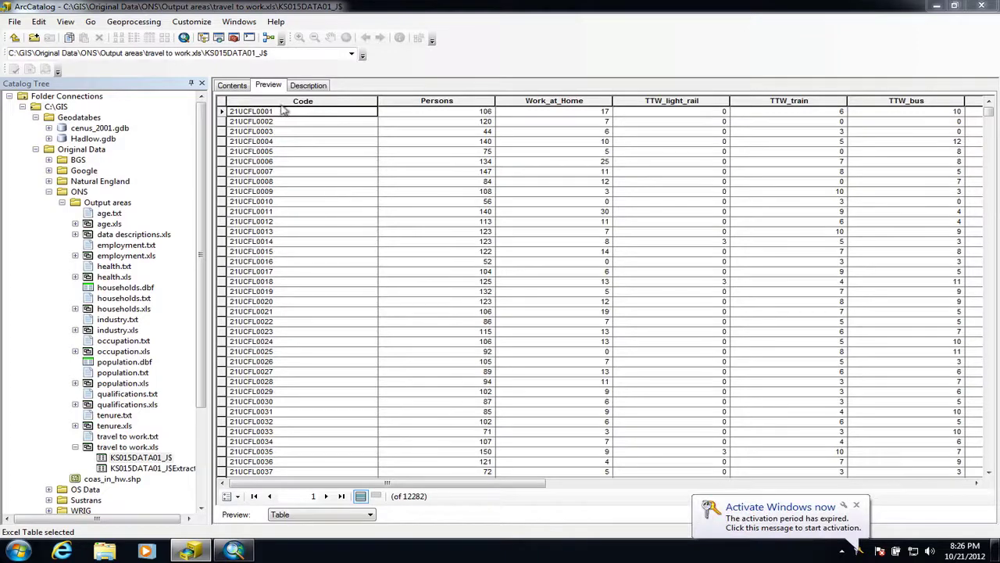
left_click(233, 86)
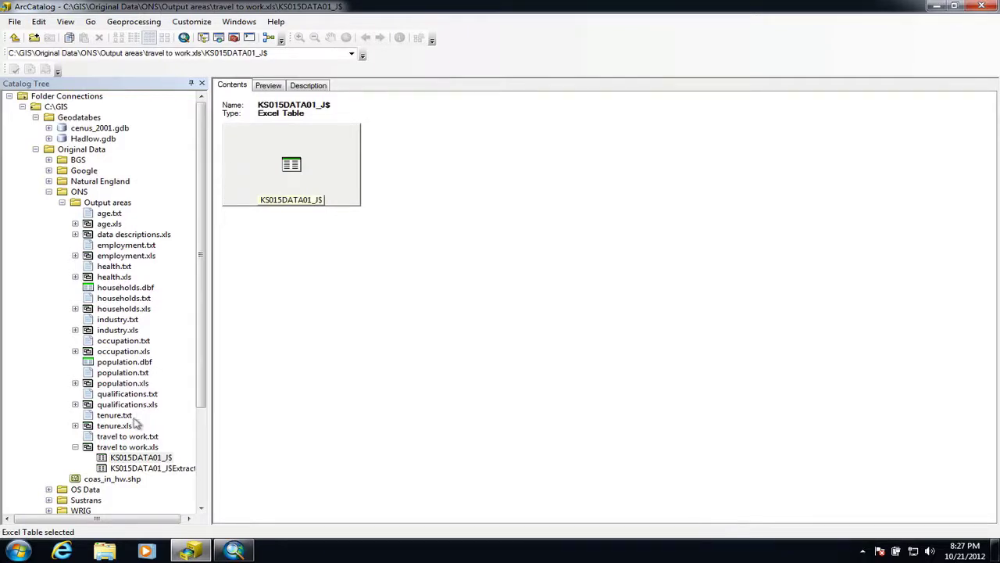
Step: Start a single export to geodatabase for the KS015DATA01_J$ table of travel to work.xls
left_click(125, 458)
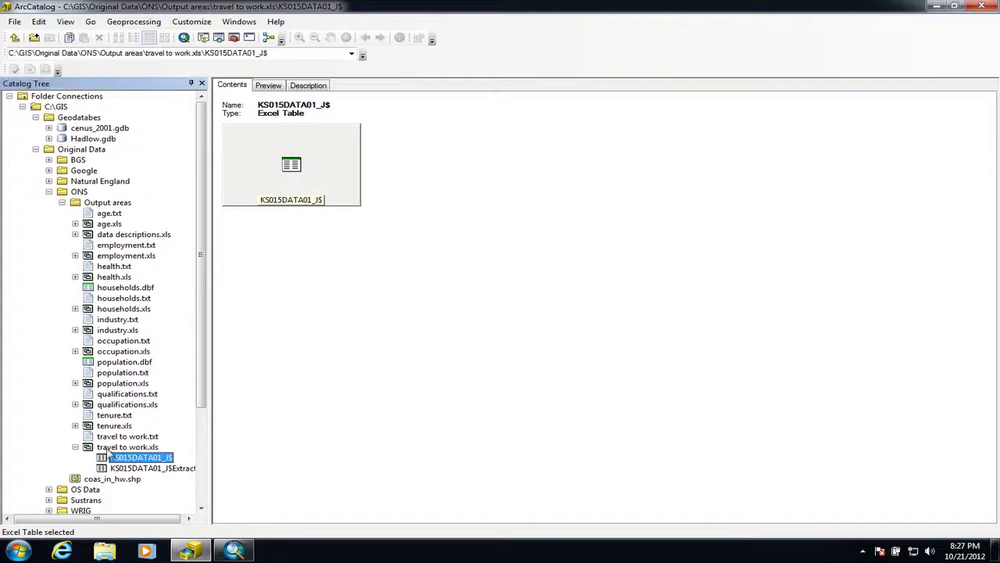
left_click(111, 449)
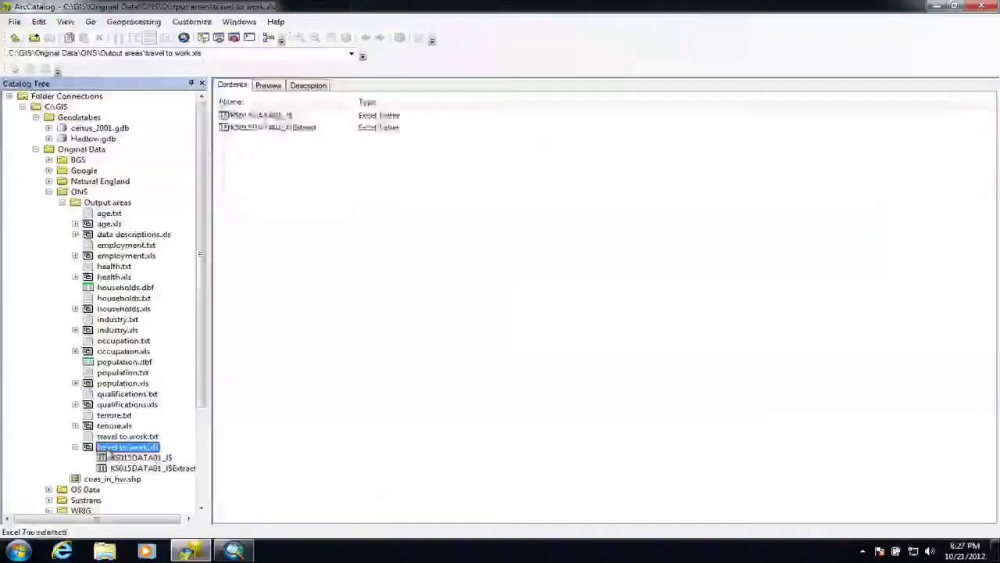
left_click(274, 117)
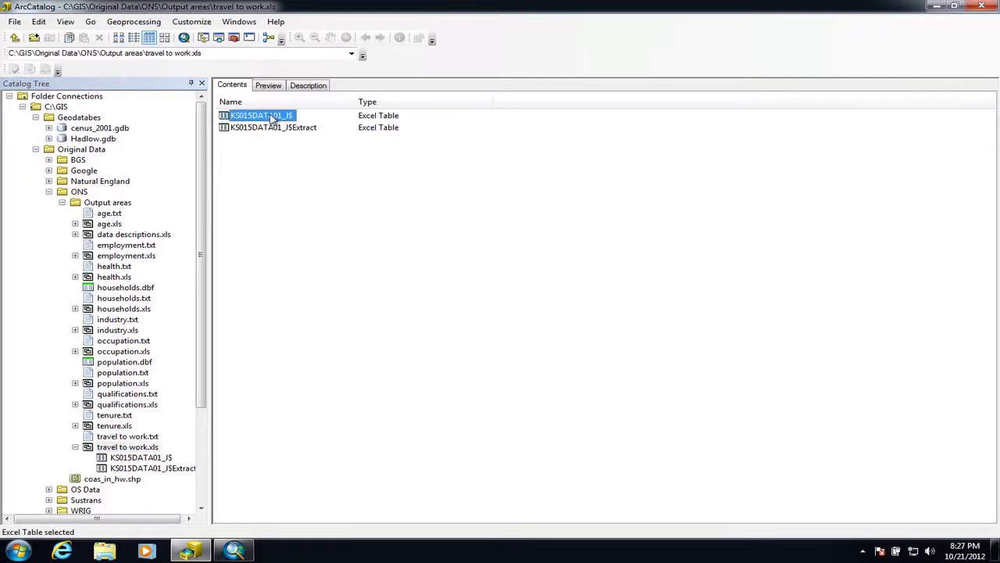
right_click(273, 117)
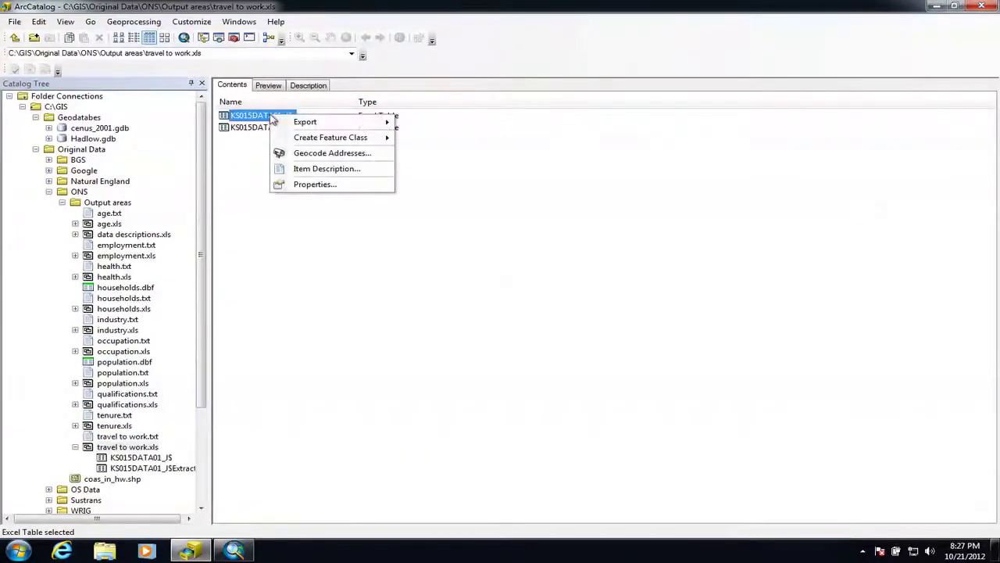
mouse_move(319, 121)
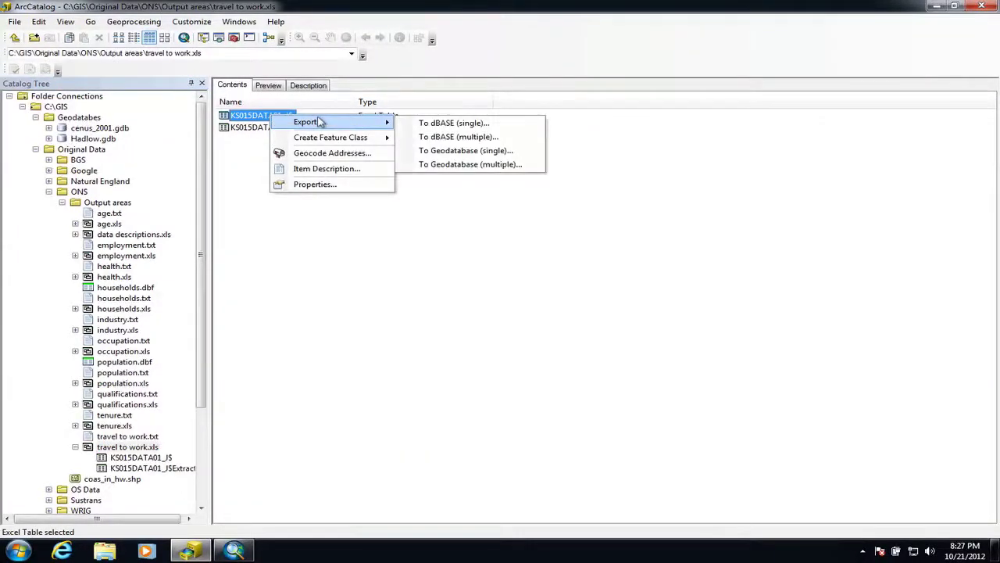
left_click(455, 153)
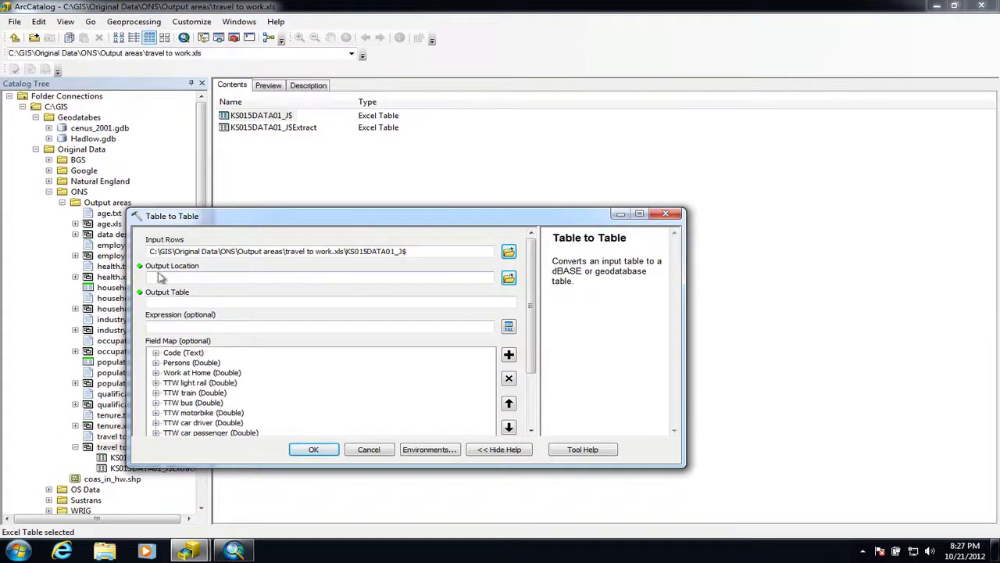
Step: Export the table into cenus_2001.gdb as travel_to_work and view that geodatabase's contents
left_click(509, 278)
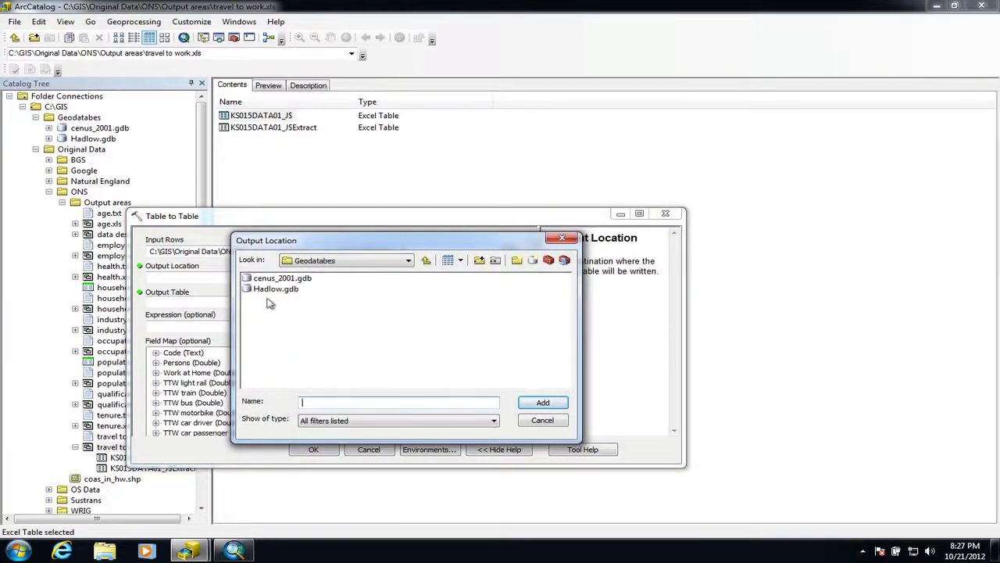
left_click(256, 281)
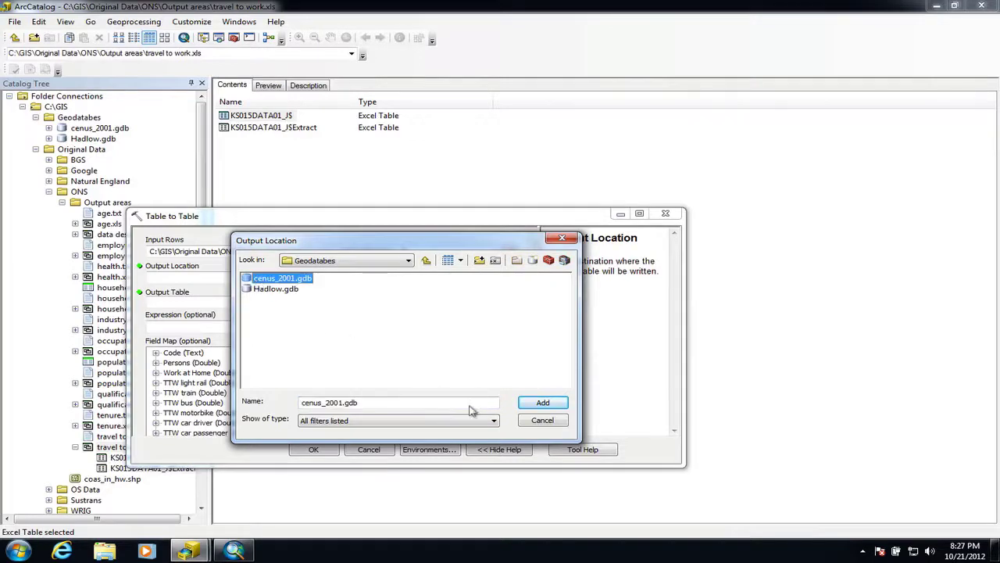
left_click(543, 404)
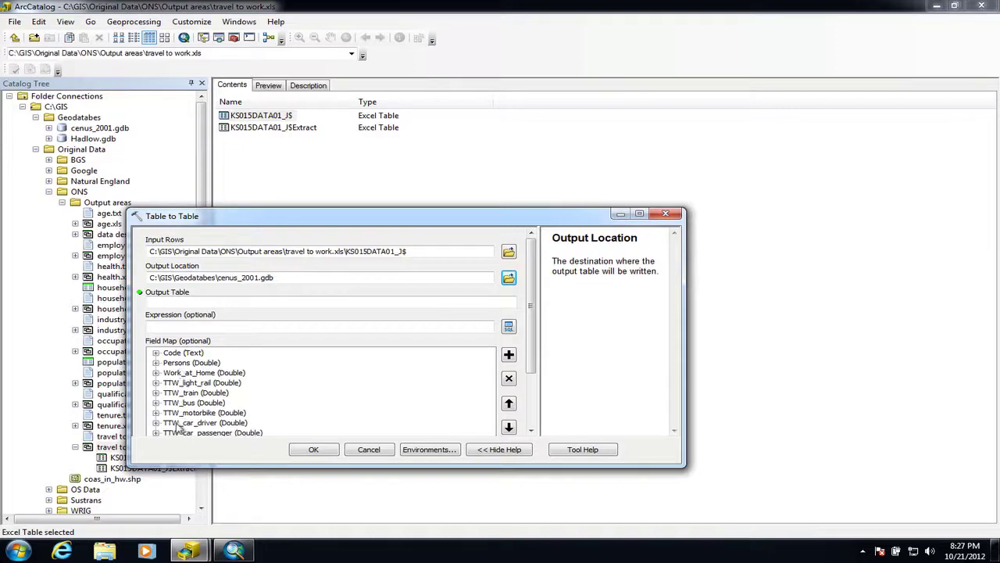
left_click(176, 303)
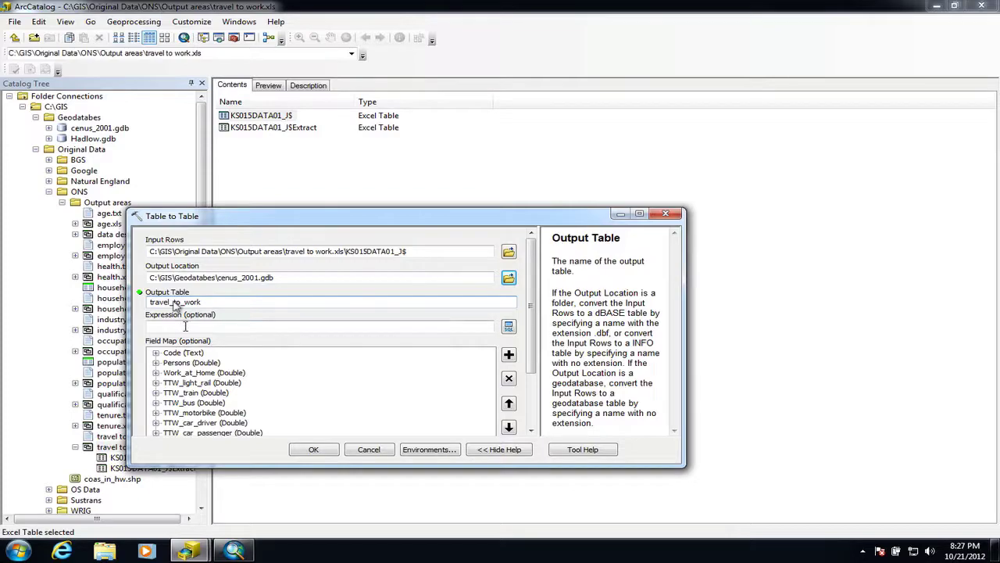
left_click(313, 450)
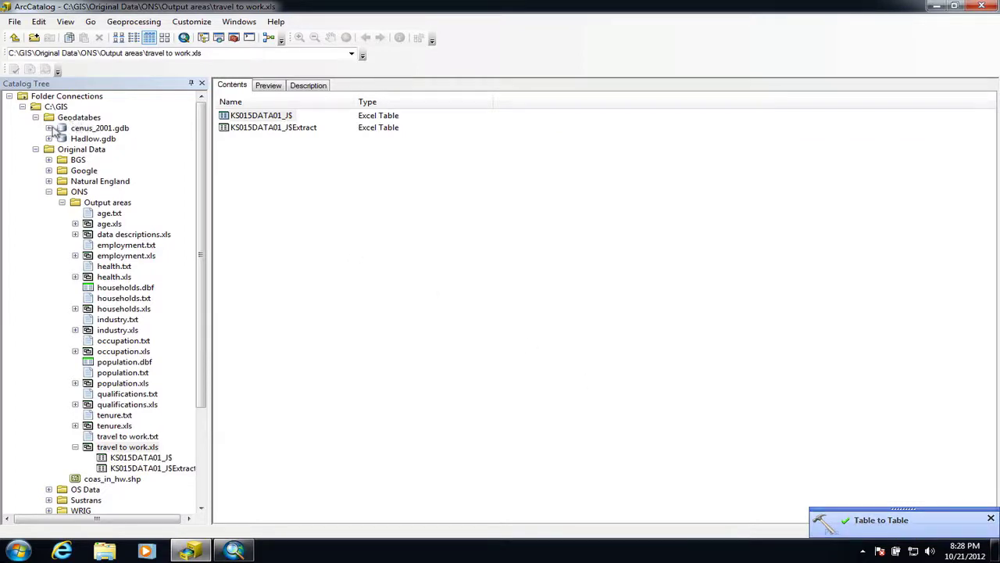
left_click(59, 130)
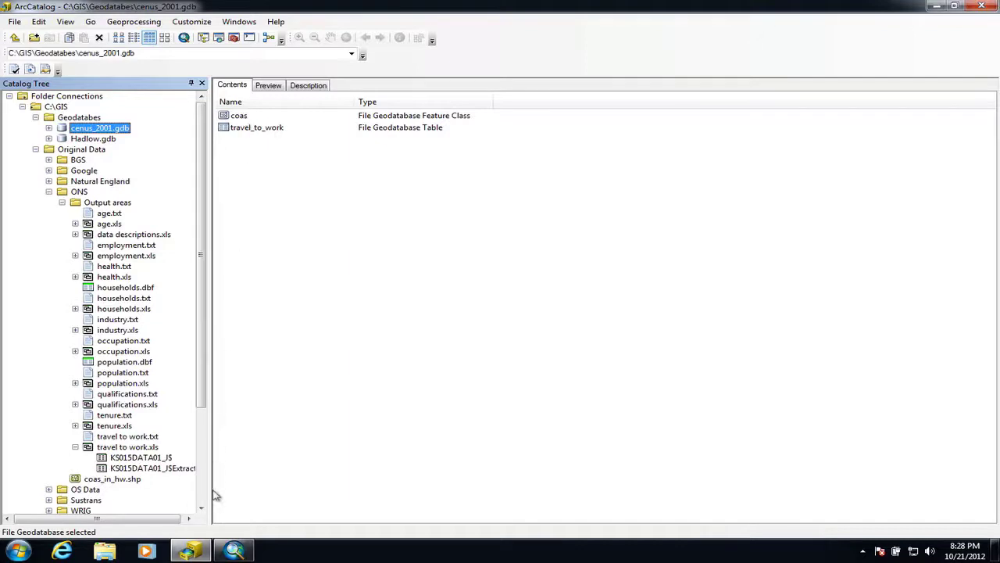
Step: Switch to ArcMap and add the coas feature class from cenus_2001.gdb in the Geodatabes folder to the map
mouse_move(237, 554)
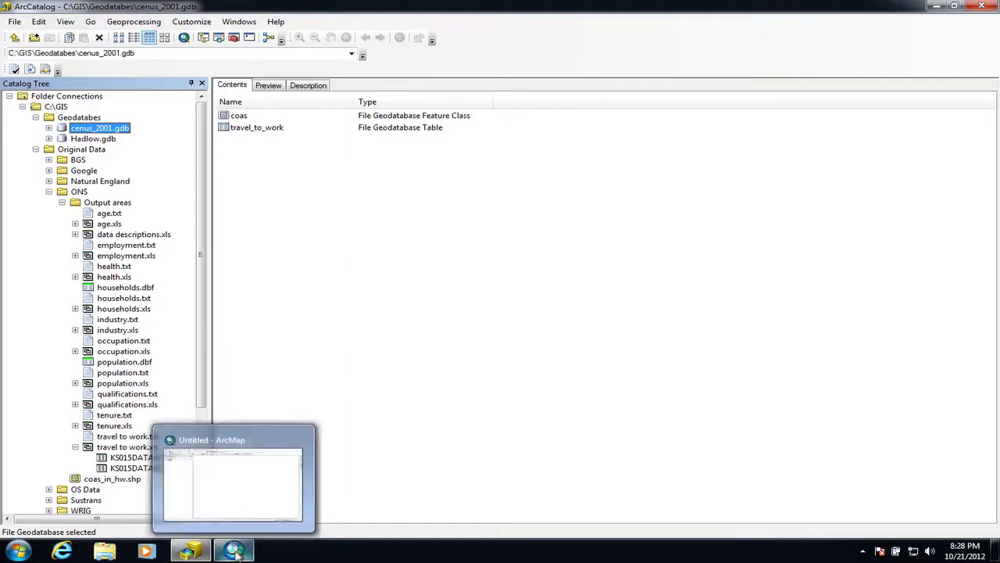
left_click(234, 552)
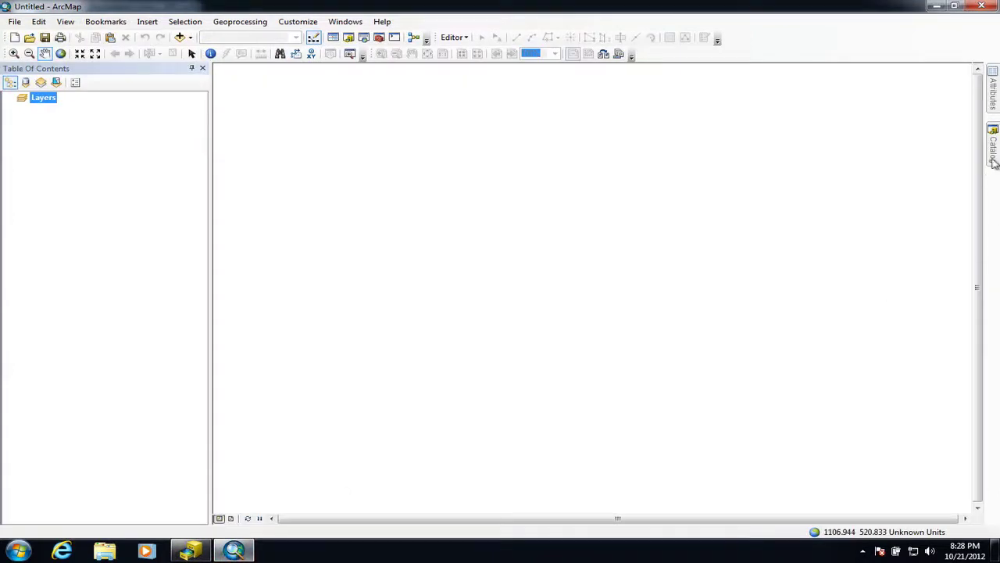
mouse_move(994, 153)
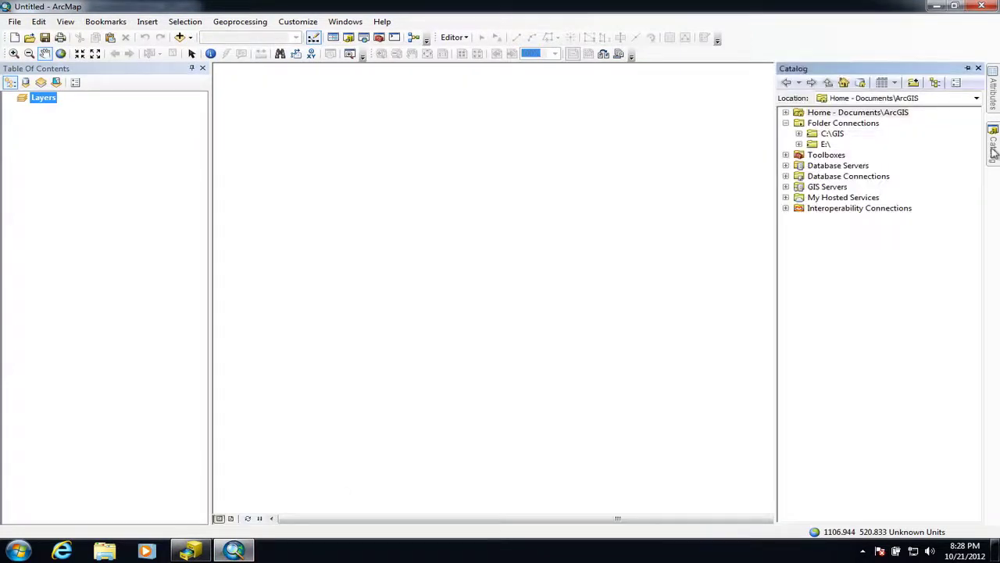
left_click(799, 134)
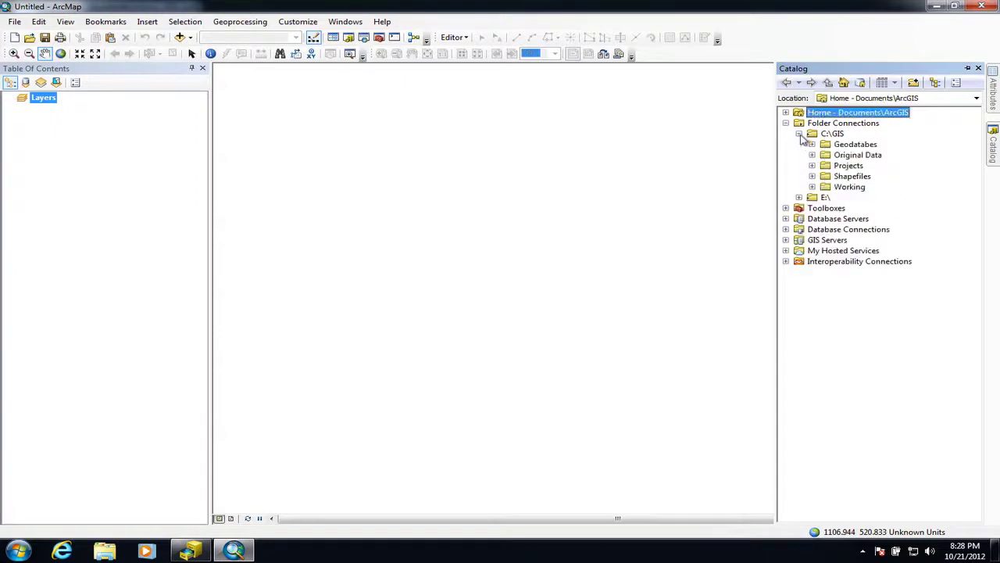
left_click(812, 145)
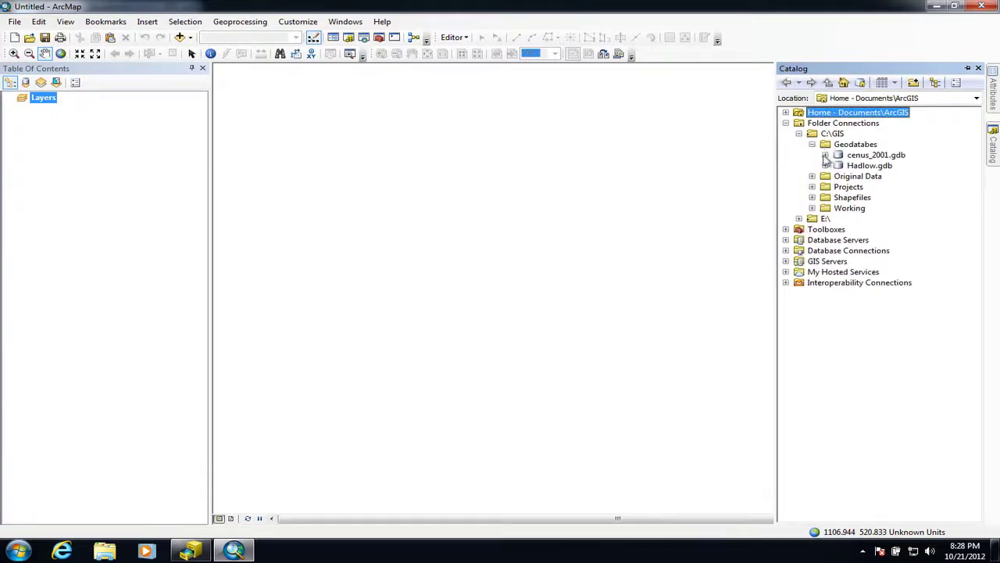
left_click(825, 155)
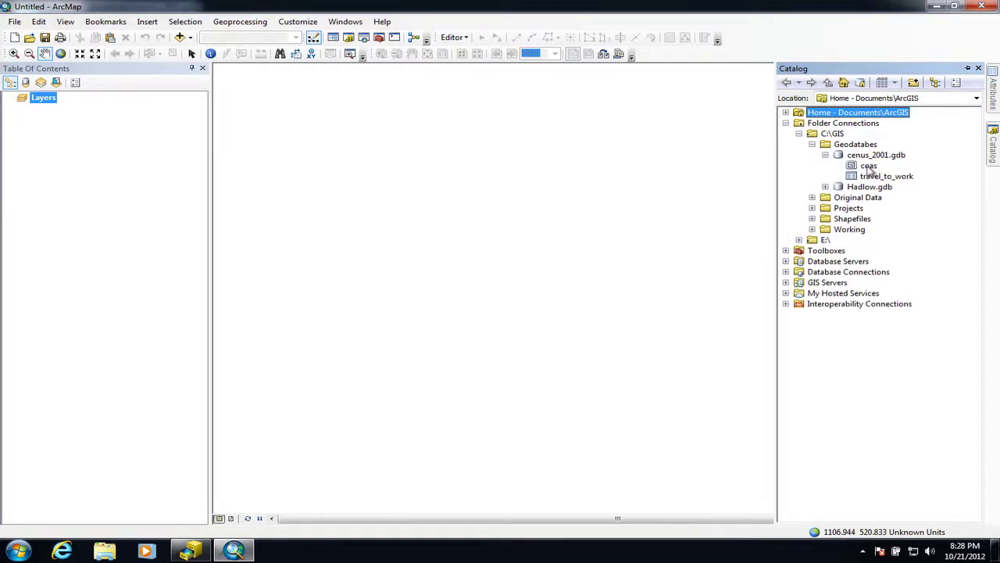
left_click(868, 165)
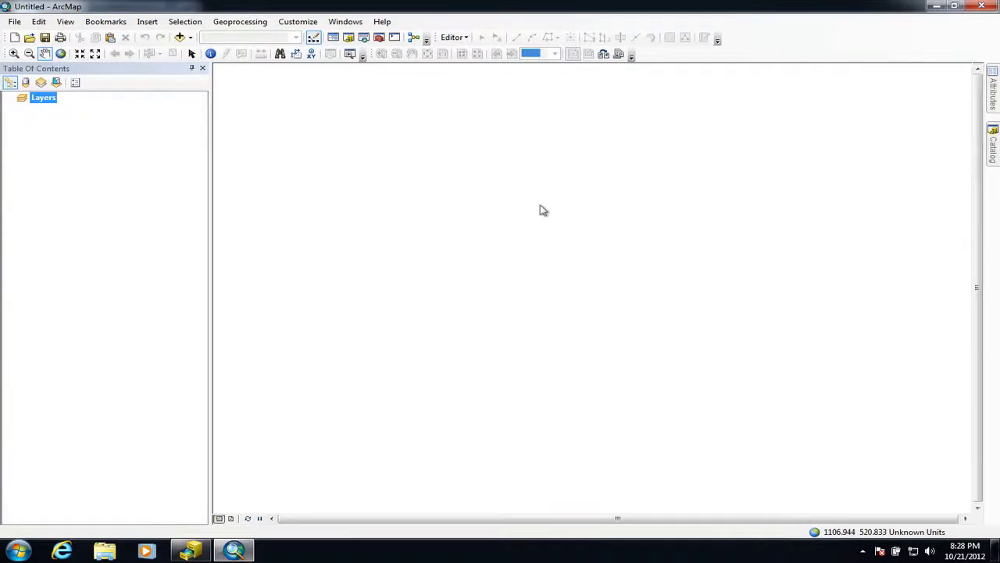
left_click_drag(543, 210, 543, 210)
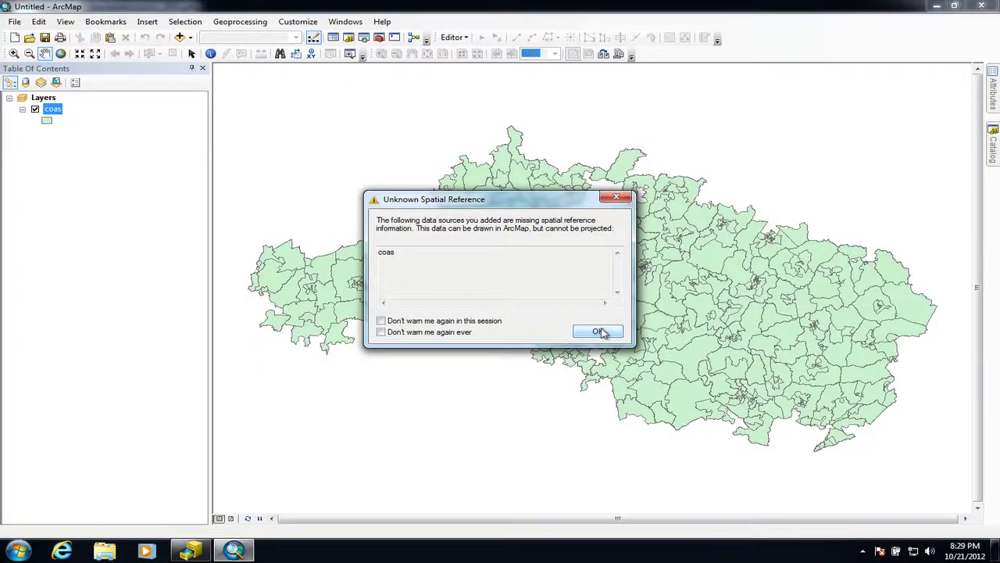
left_click(599, 332)
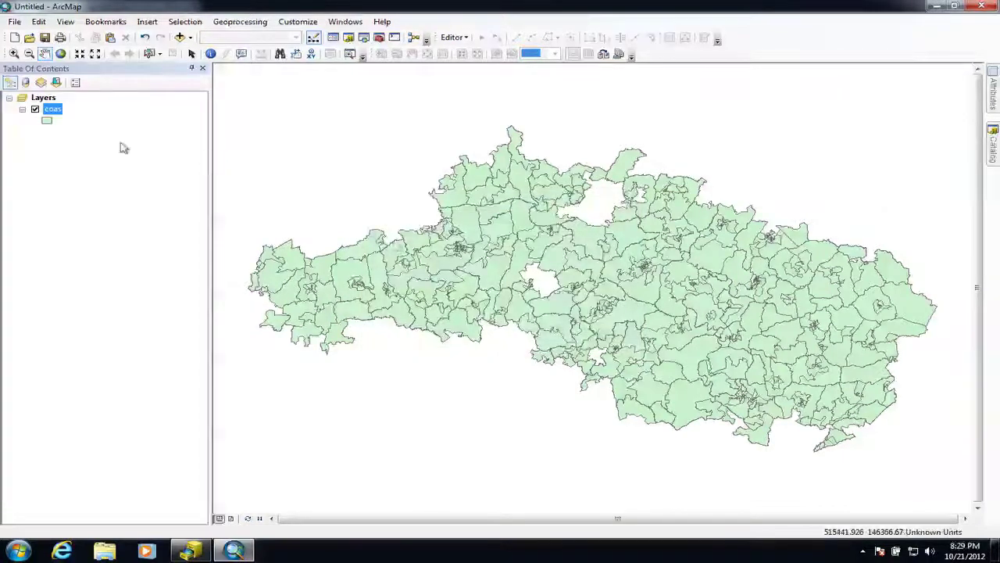
Step: Open the properties of the coas feature class in cenus_2001.gdb and search its XY coordinate systems for british
left_click(993, 142)
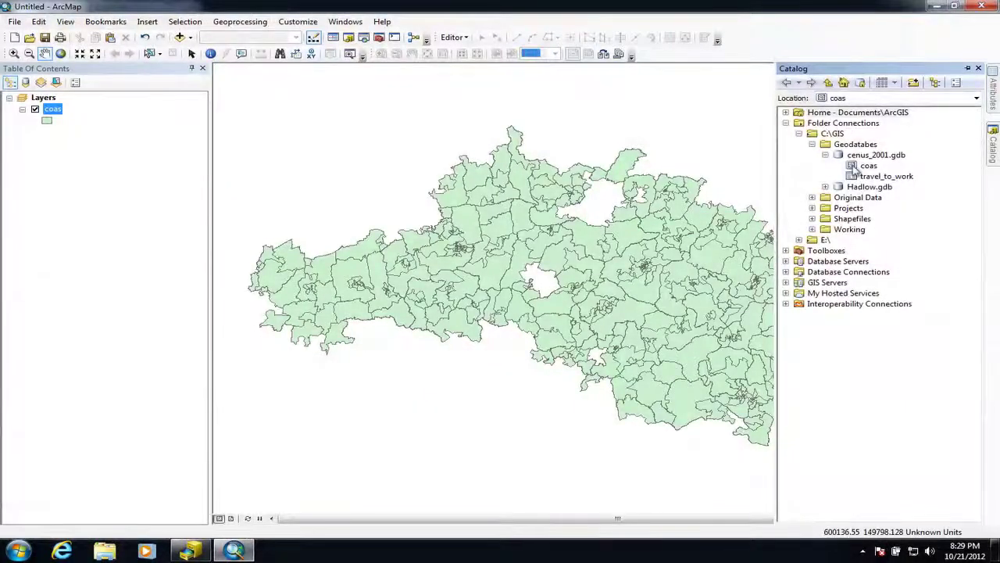
left_click(855, 167)
right_click(855, 167)
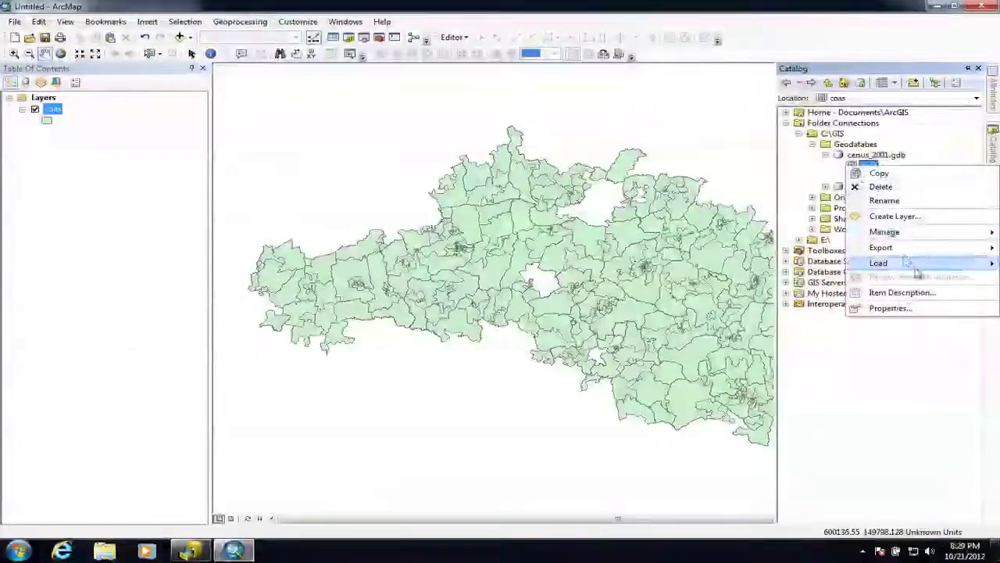
left_click(916, 309)
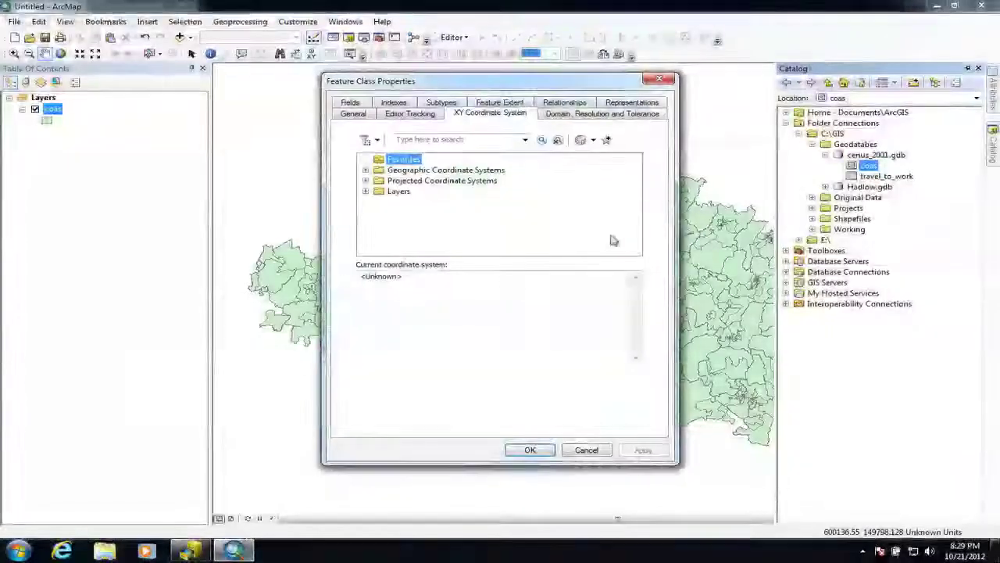
left_click(448, 141)
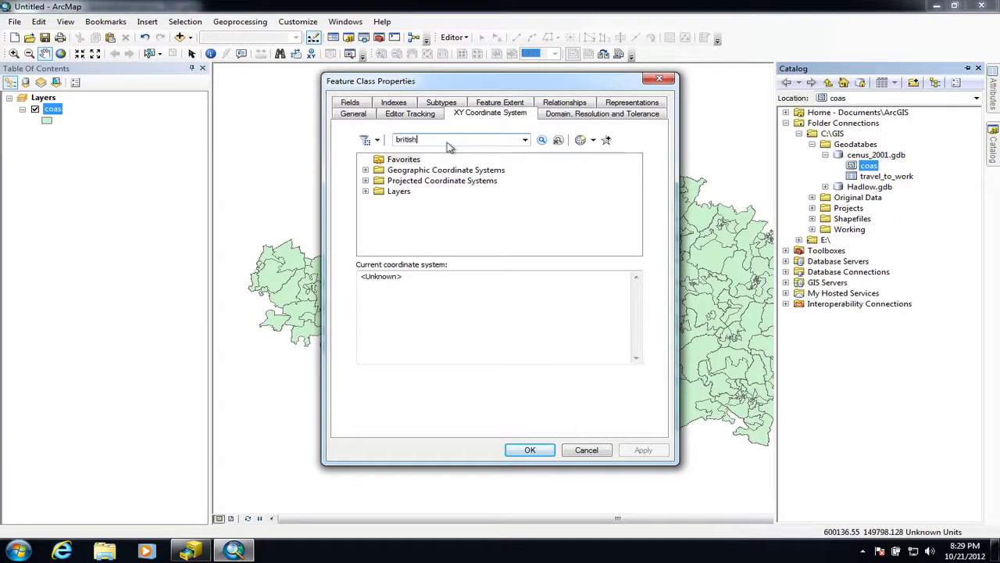
key("Return")
Step: Assign the British National Grid projected coordinate system, under National Grids for Europe, to the coas feature class
left_click(367, 173)
left_click(379, 183)
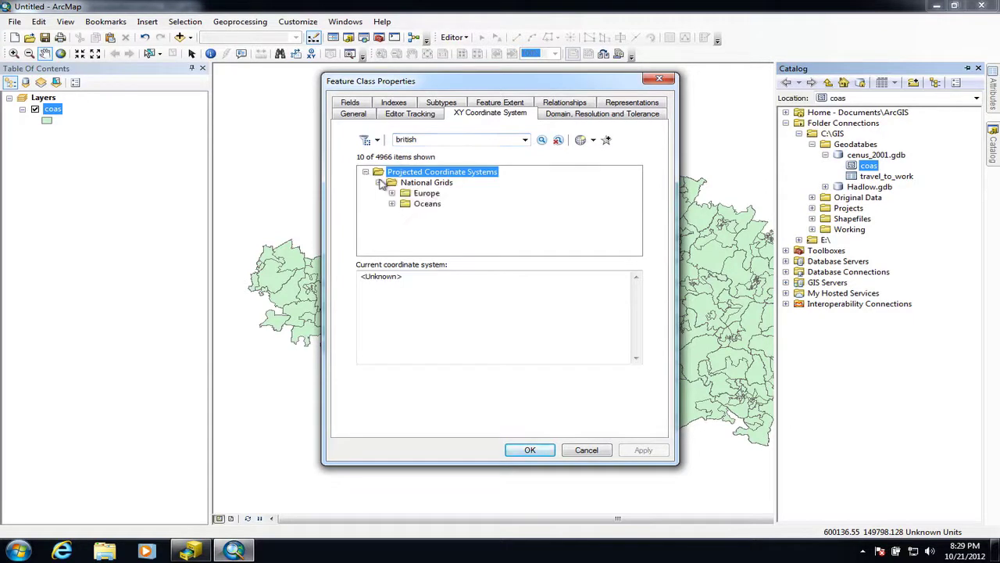
left_click(392, 193)
left_click(428, 205)
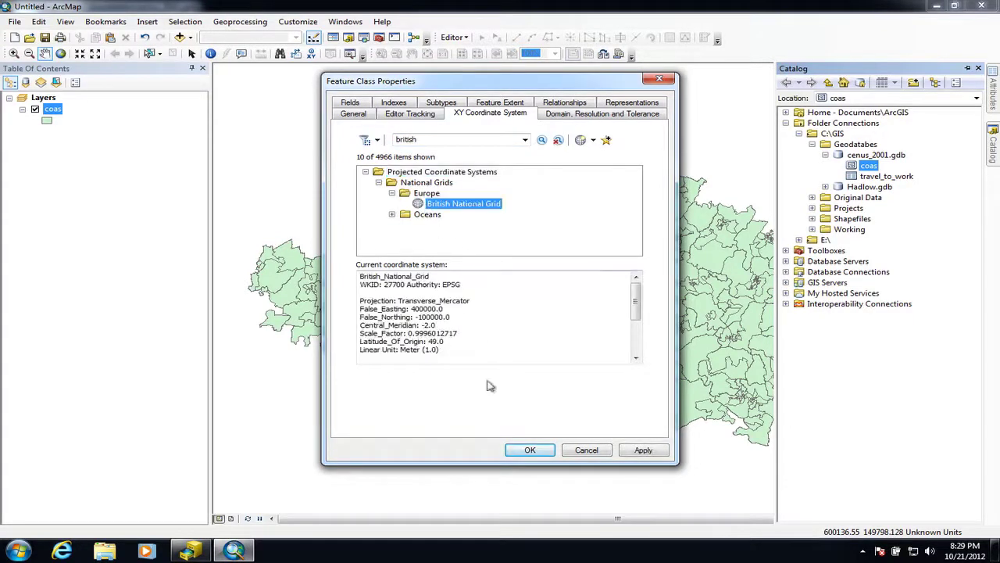
left_click(630, 451)
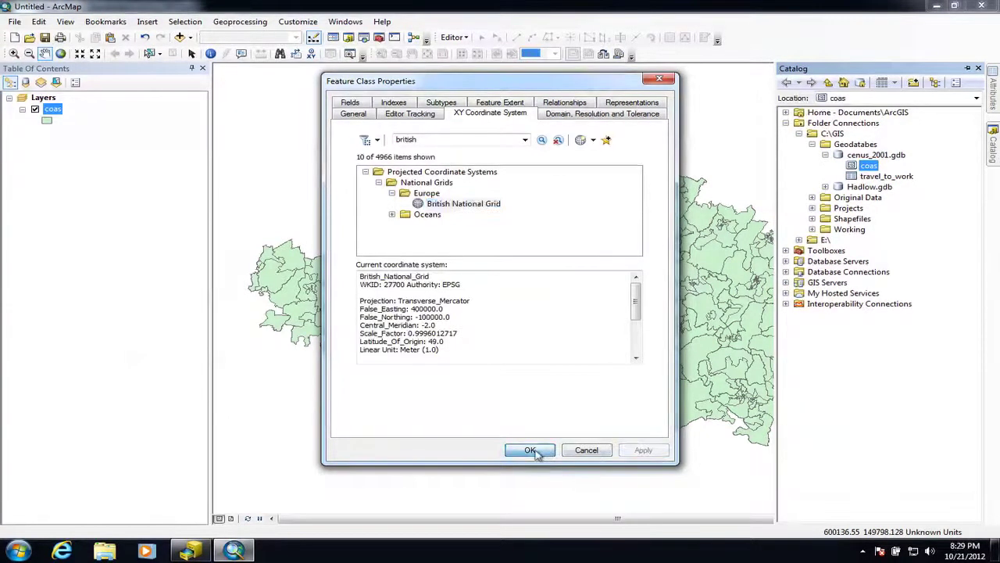
left_click(531, 451)
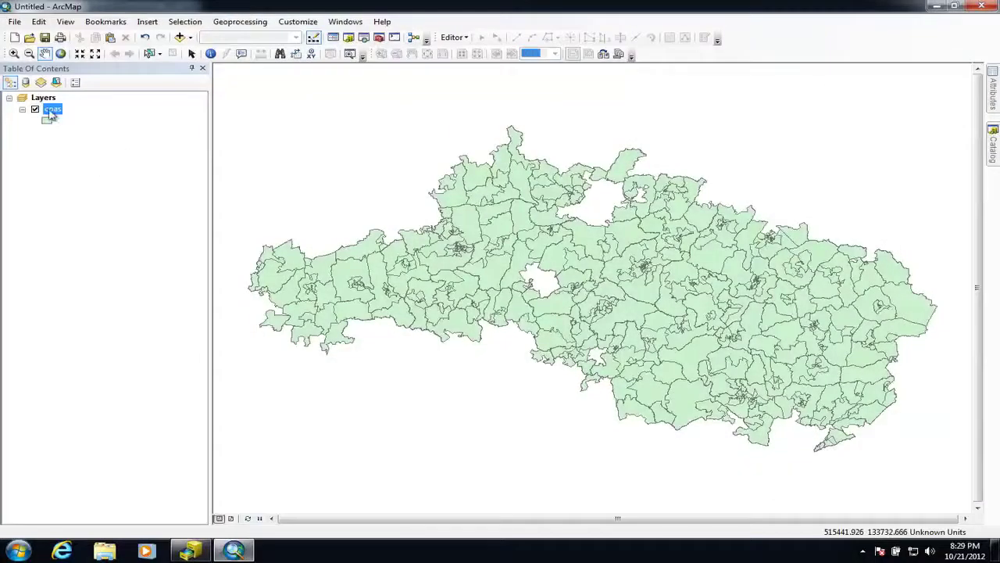
Step: Check the coordinate system in the coas layer's data source properties
right_click(51, 113)
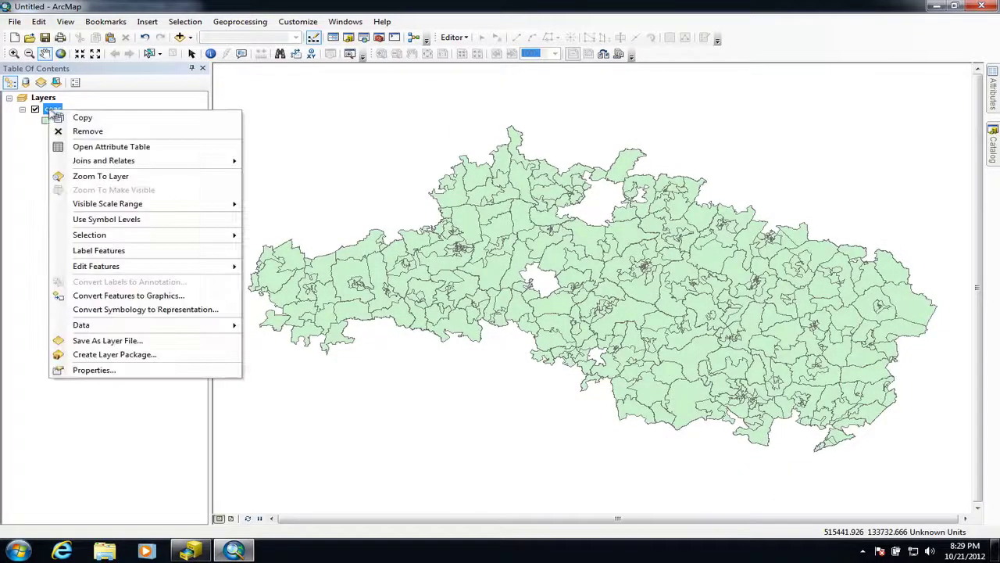
left_click(133, 375)
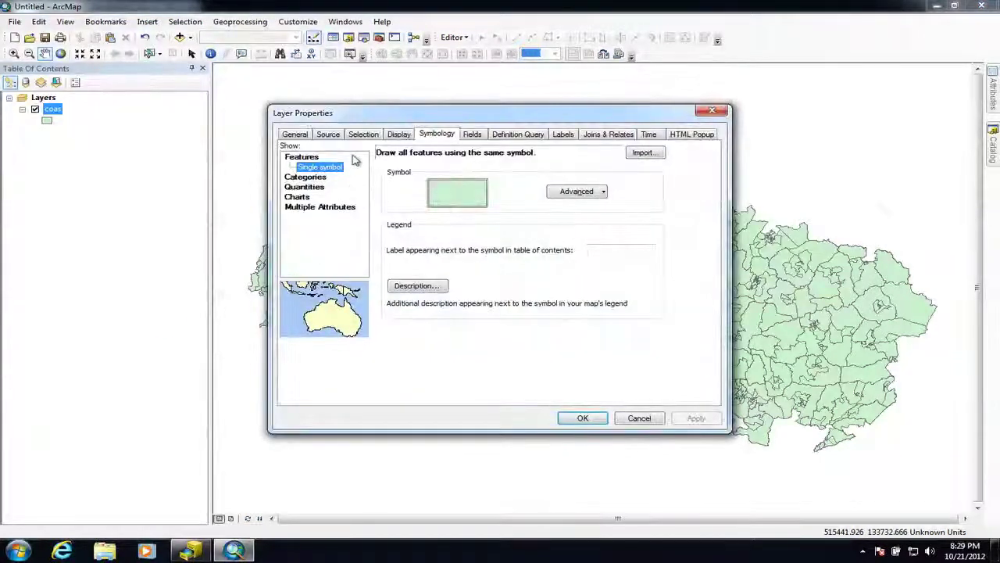
left_click(332, 136)
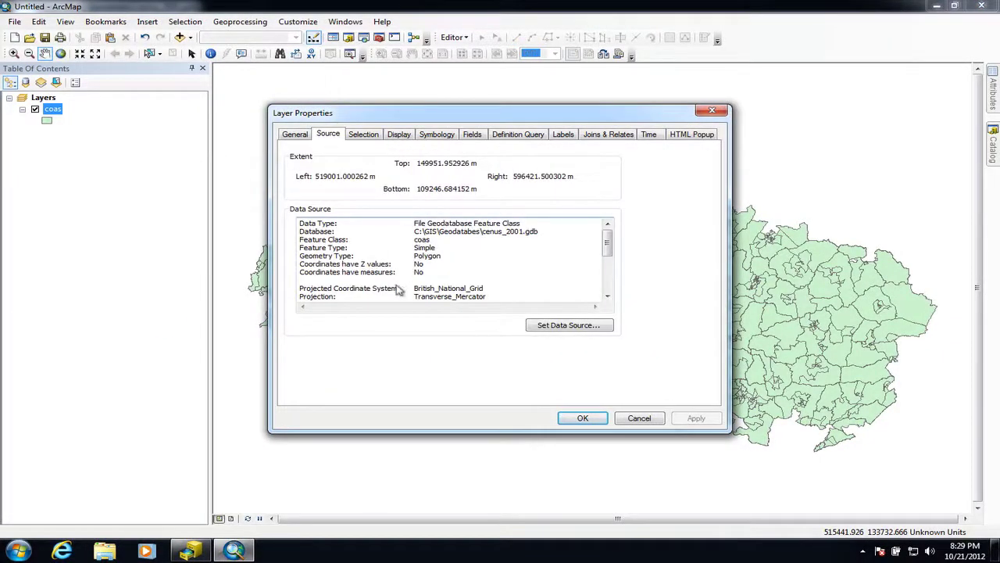
left_click(582, 418)
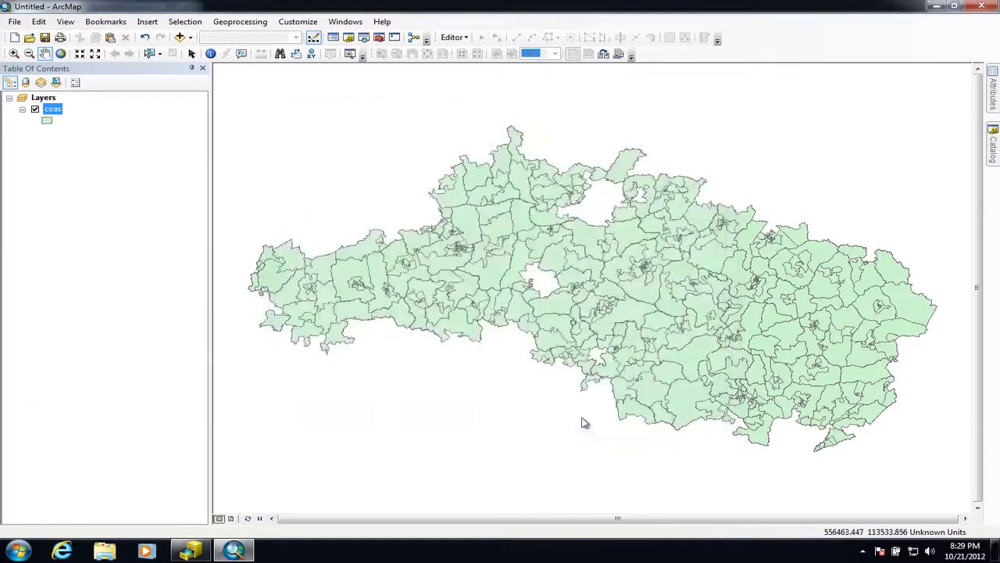
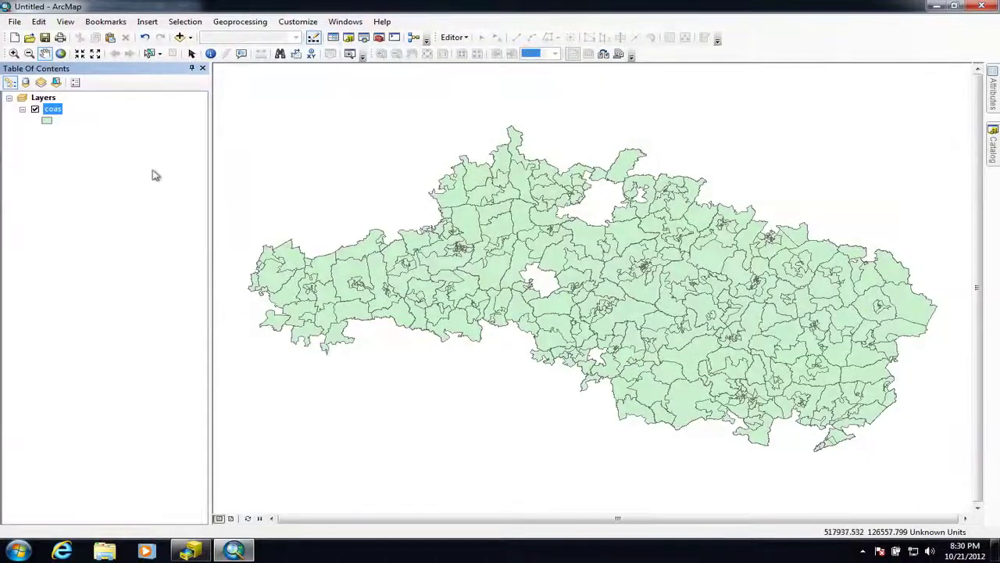
Step: Open the coas layer's attribute table, examine the COA_CODE field, and close the table
left_click(40, 120)
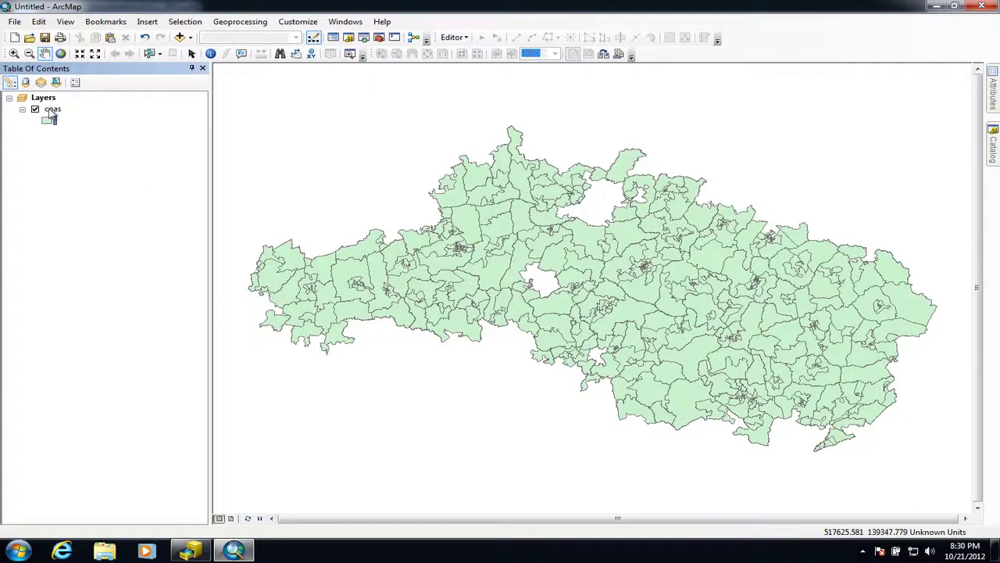
right_click(50, 112)
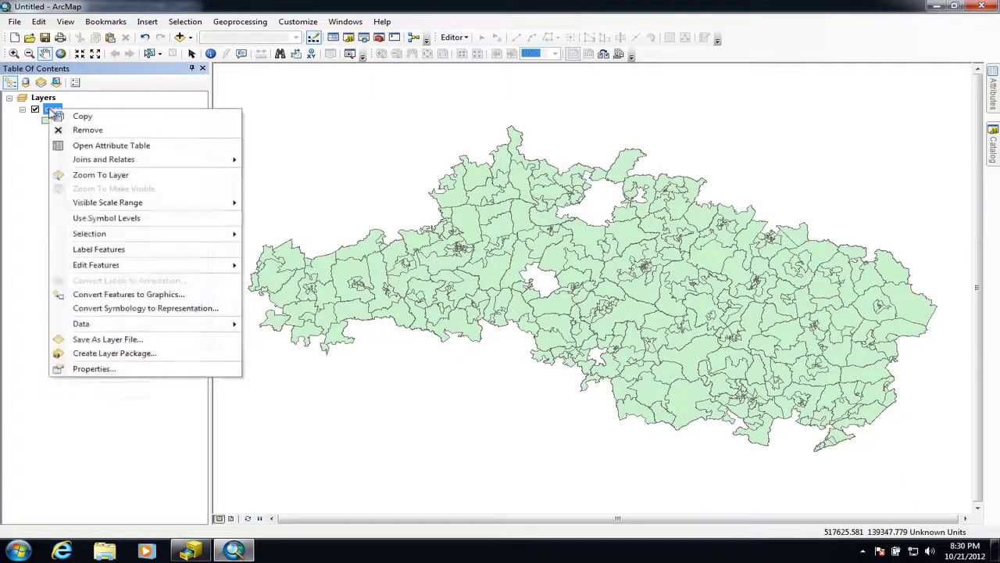
left_click(81, 149)
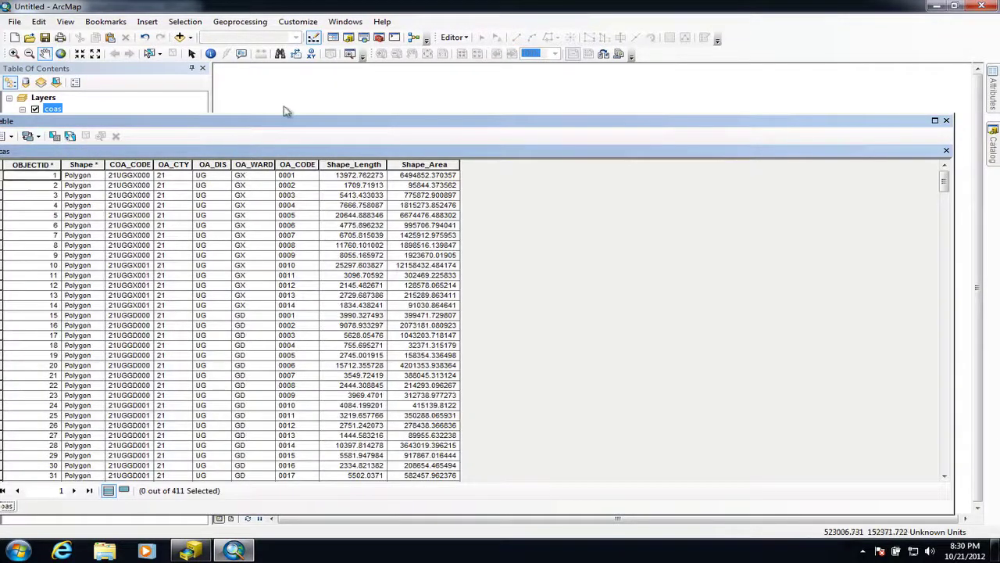
left_click_drag(273, 123, 345, 104)
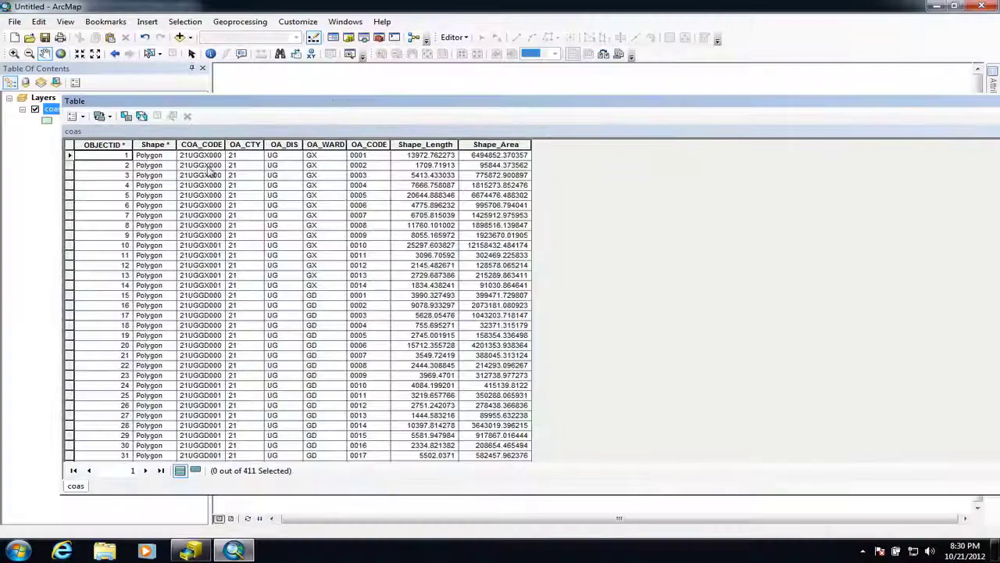
left_click(200, 144)
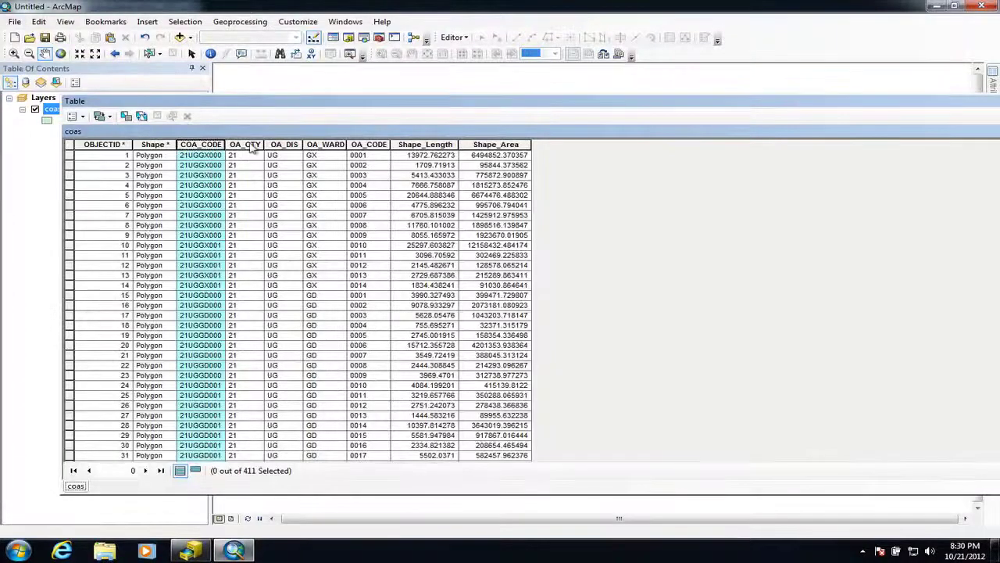
left_click_drag(571, 103, 530, 124)
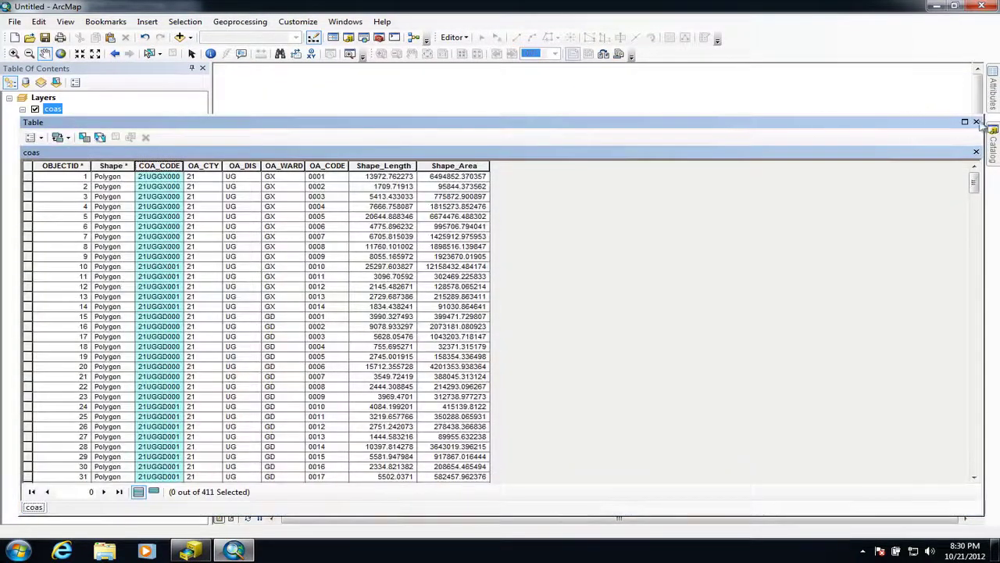
left_click(976, 122)
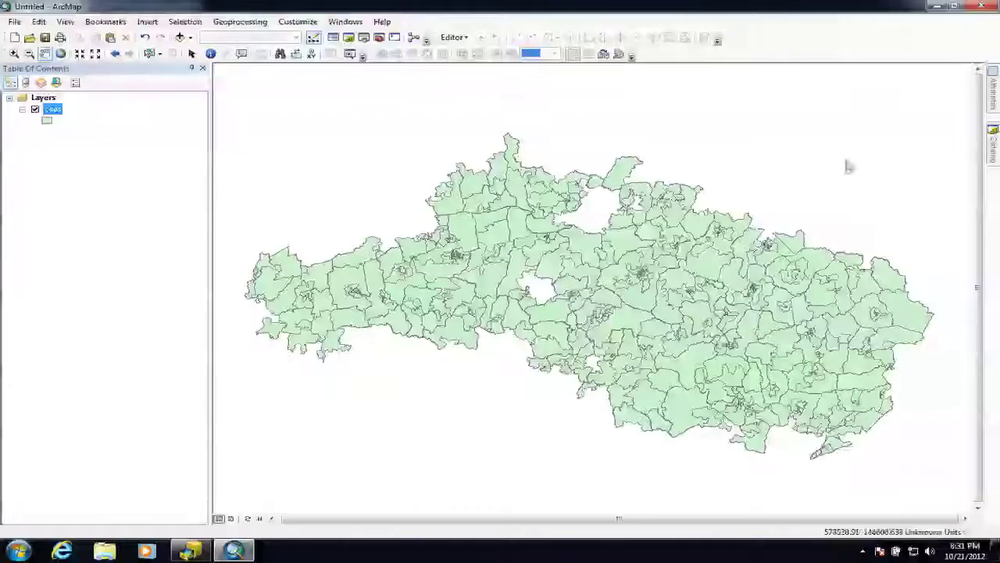
Step: Add the travel_to_work table from cenus_2001.gdb to the map and return the layer list to drawing order
left_click(995, 155)
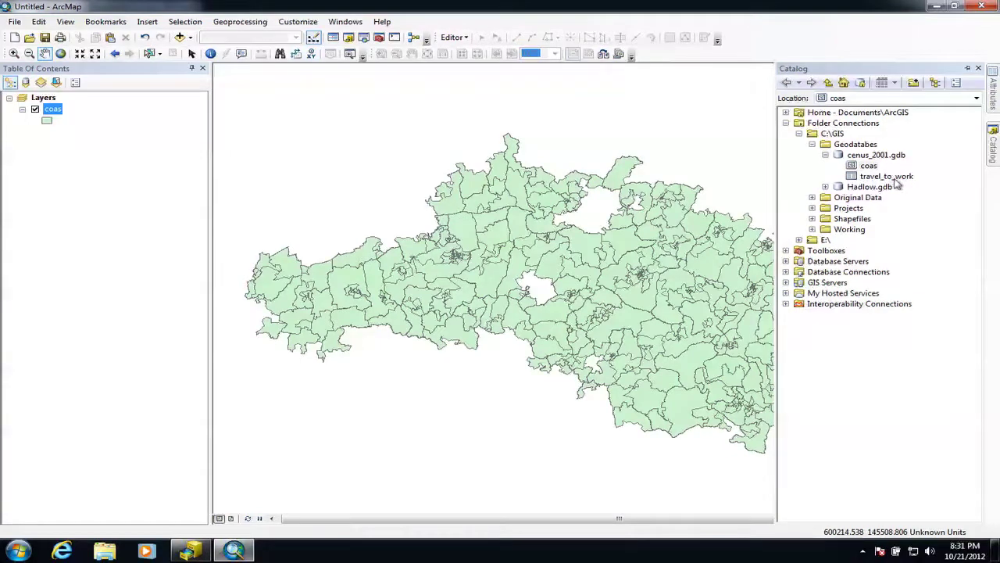
left_click_drag(896, 180, 363, 227)
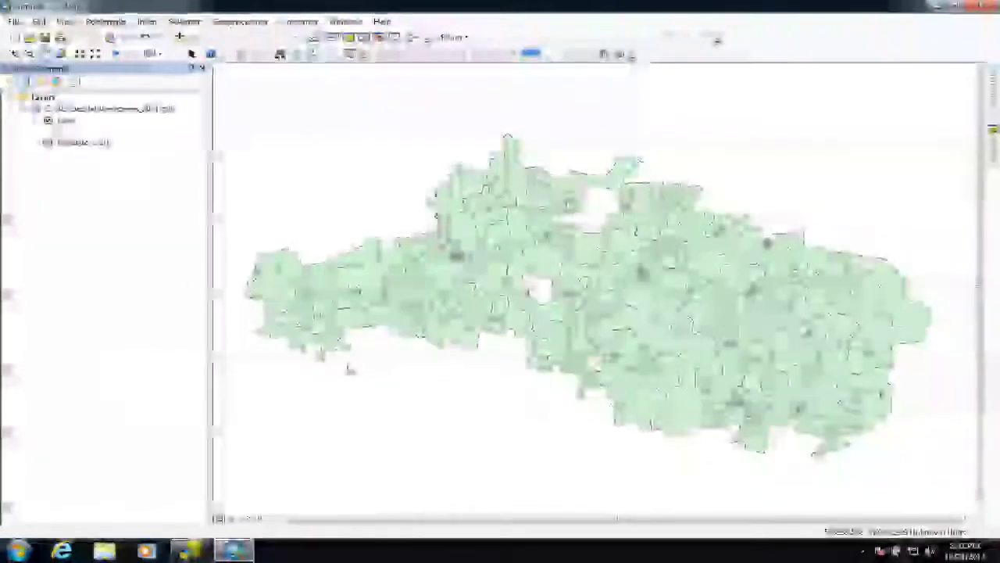
left_click(89, 143)
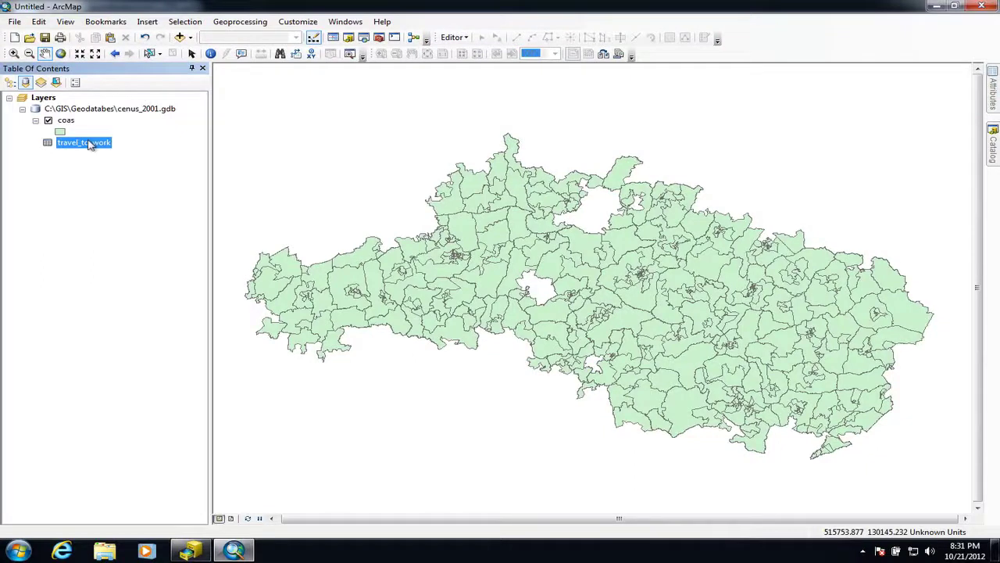
left_click(10, 82)
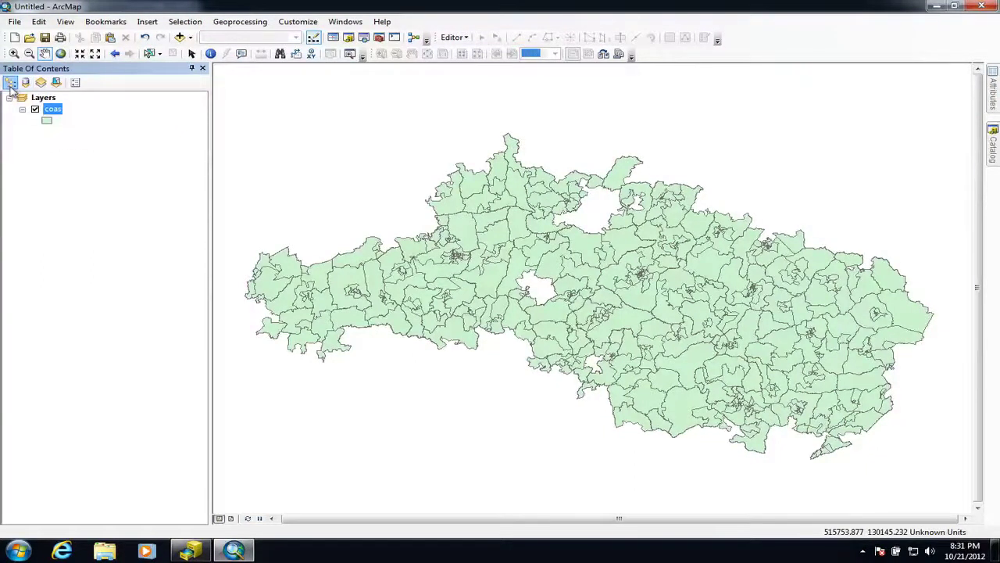
Step: Set up an attribute join of the travel_to_work table to the coas layer, matching COA_CODE with Code
right_click(56, 113)
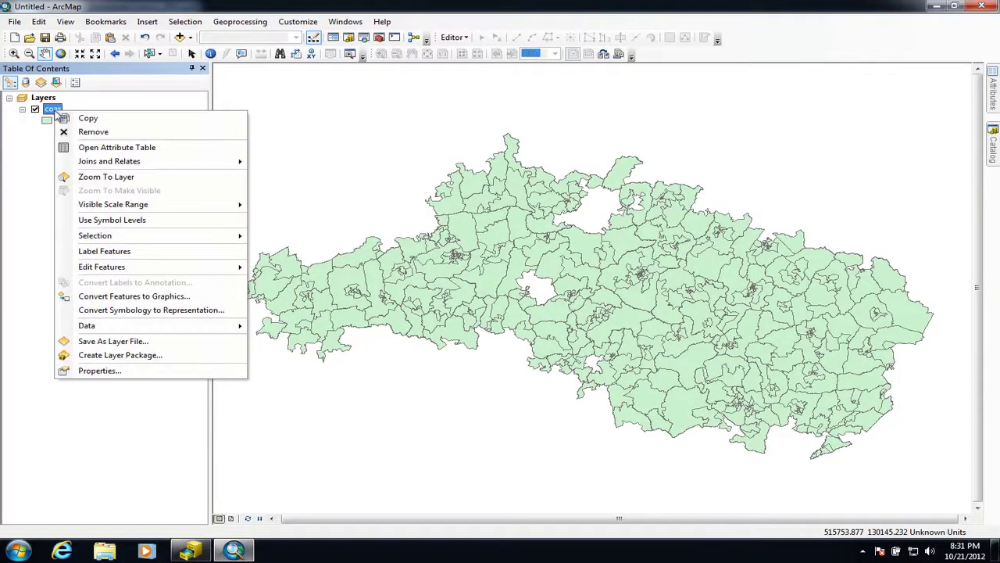
mouse_move(105, 162)
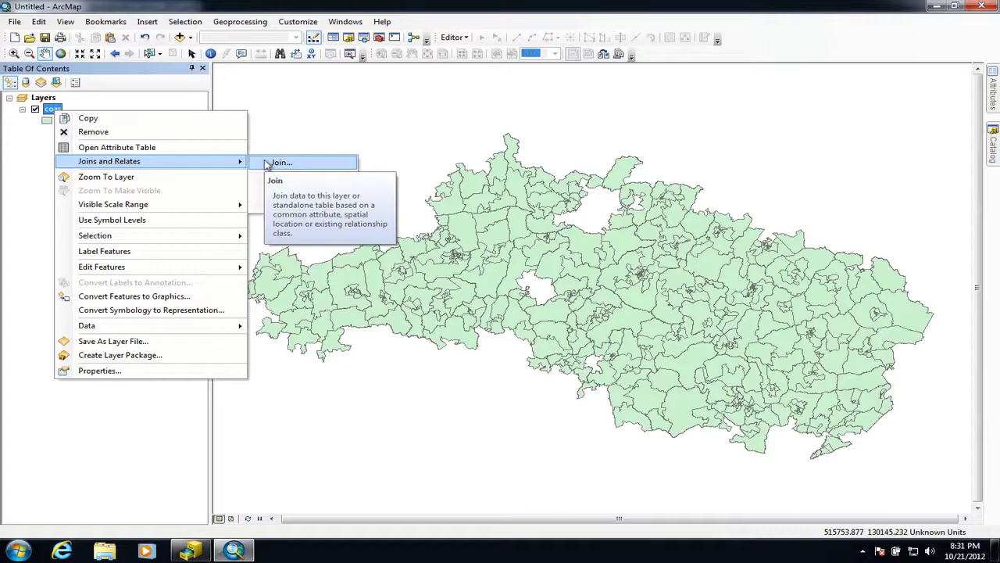
left_click(268, 165)
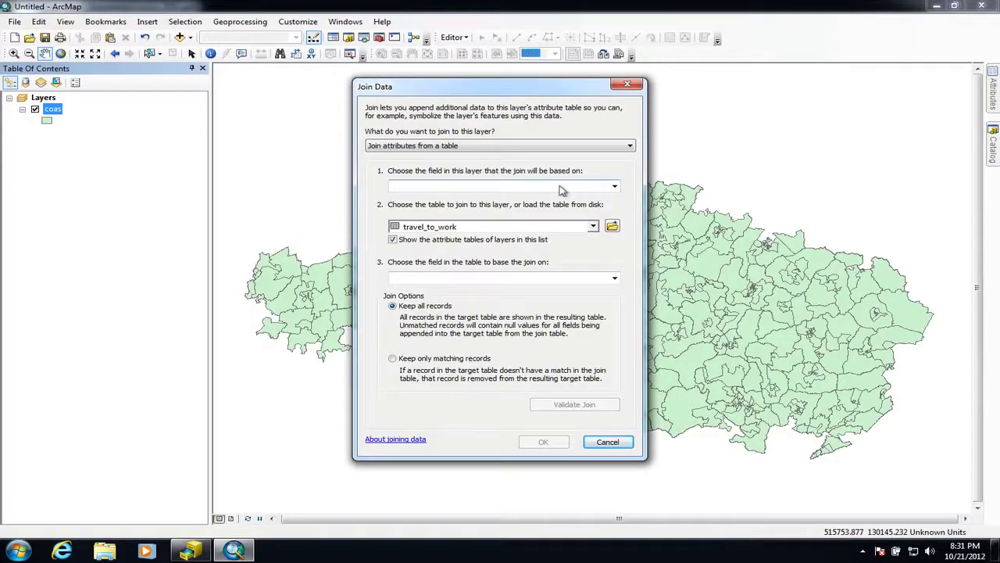
left_click(615, 187)
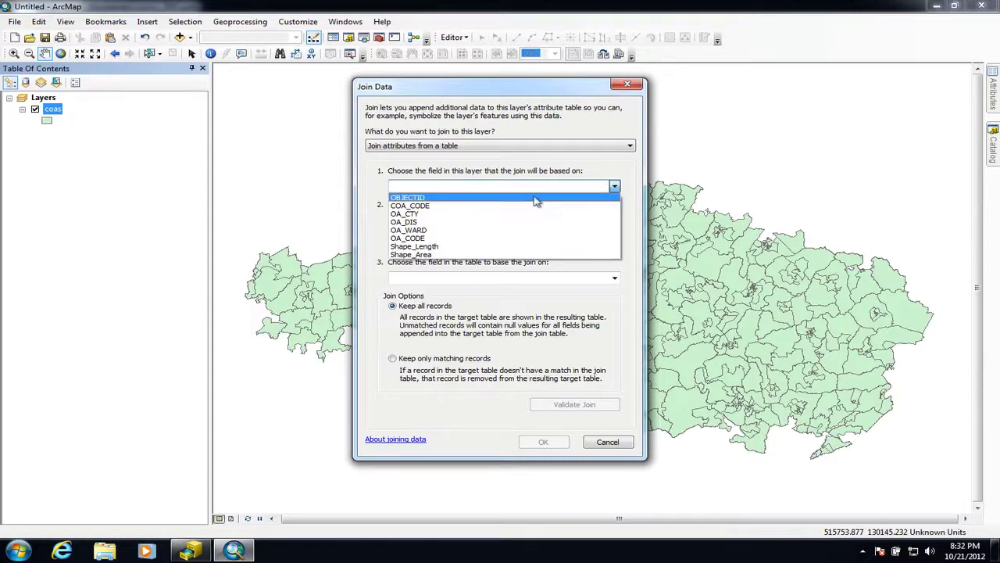
left_click(428, 207)
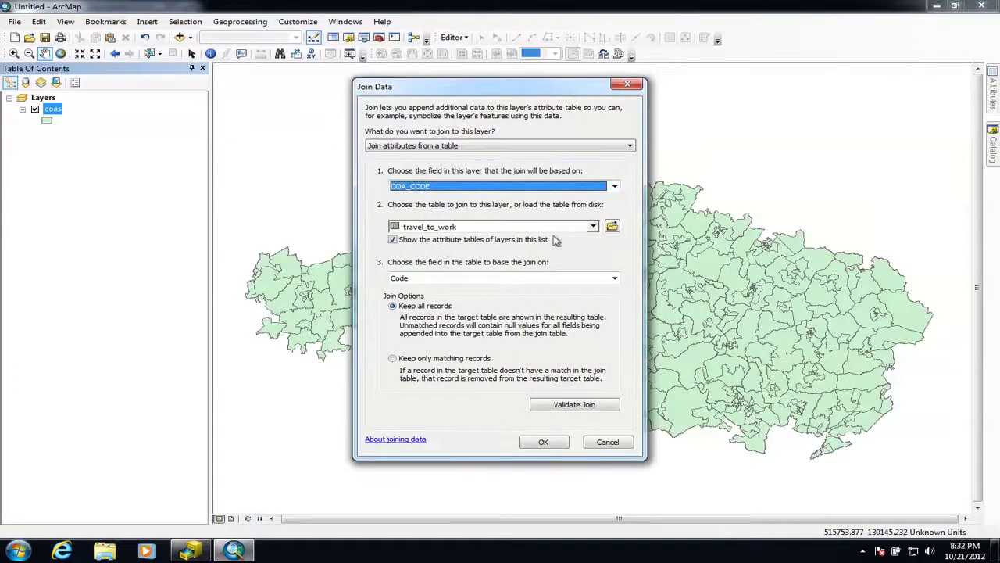
left_click(615, 278)
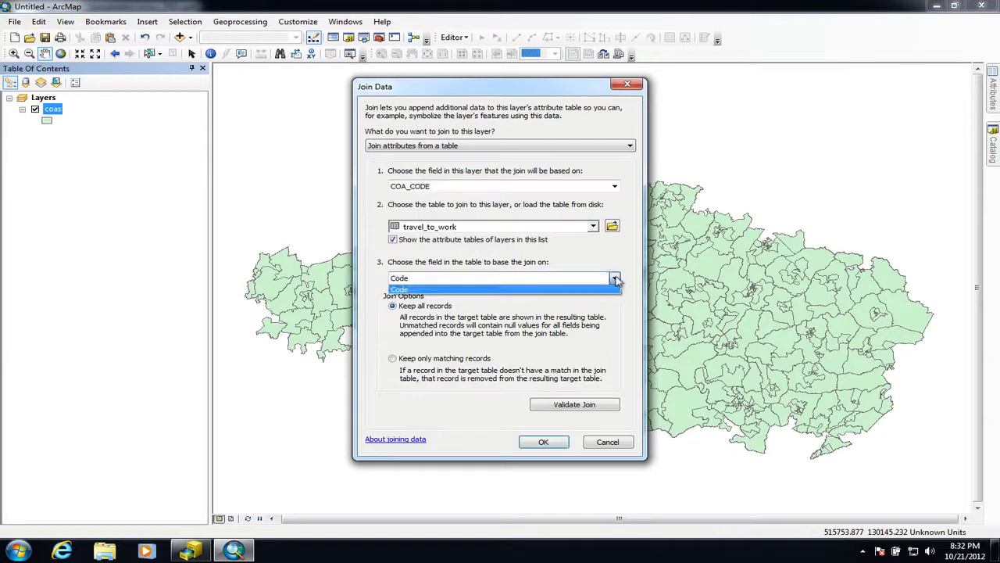
left_click(554, 291)
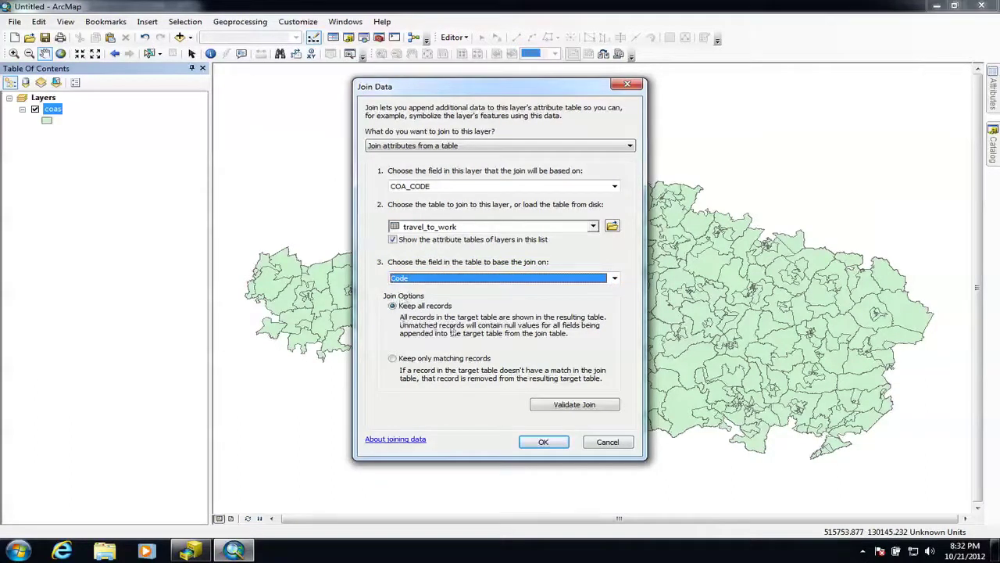
Step: Validate the travel_to_work join and apply it to the coas layer, keeping all records
left_click(582, 411)
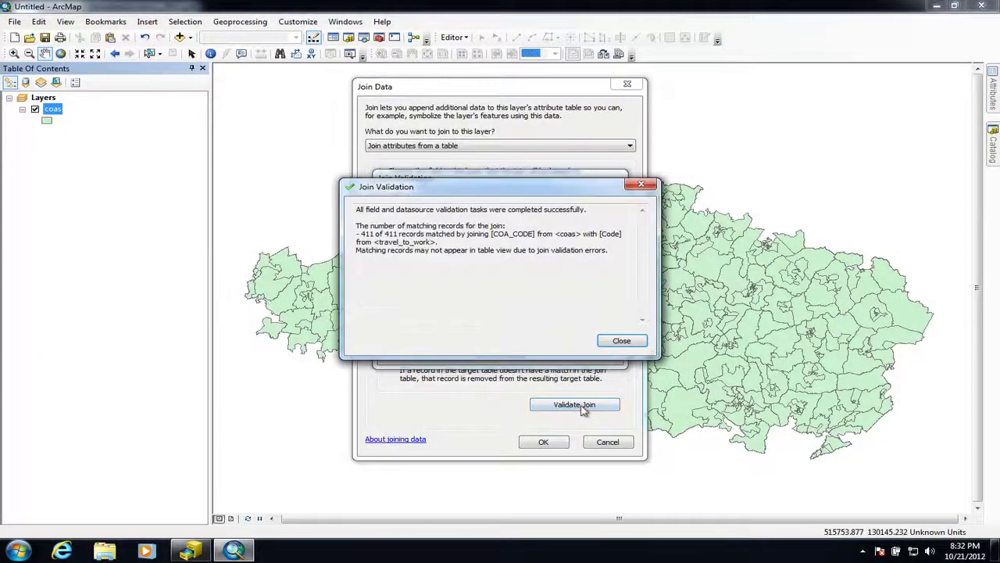
left_click(621, 341)
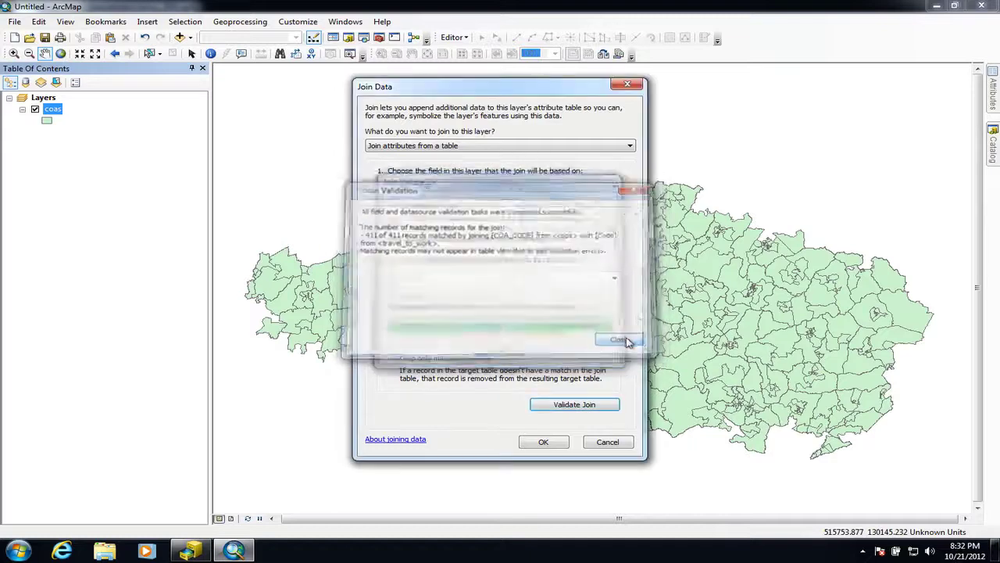
left_click(546, 443)
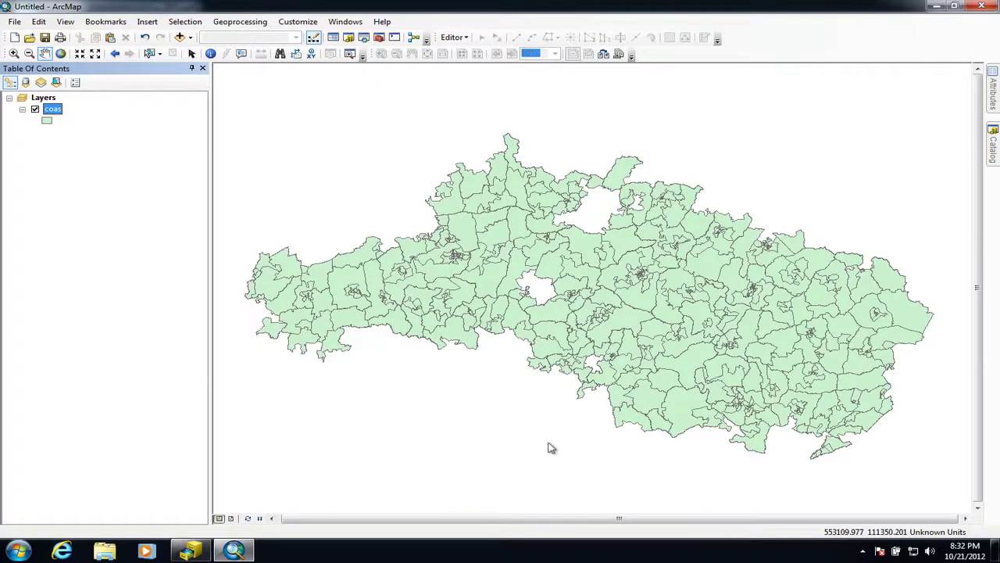
Step: Compare the COA_CODE and Code fields in the joined coas attribute table, and close the table
right_click(51, 113)
left_click(78, 151)
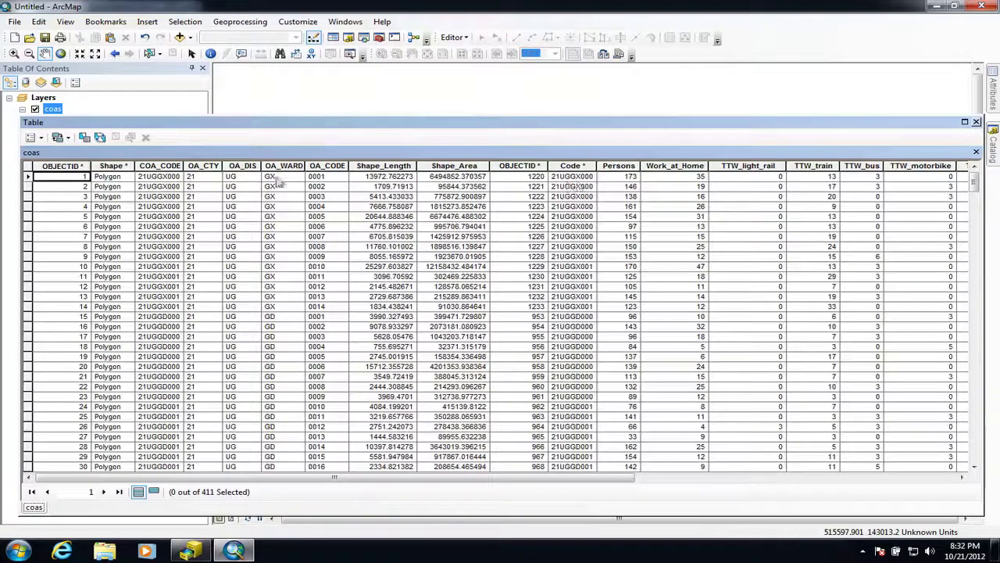
left_click(164, 167)
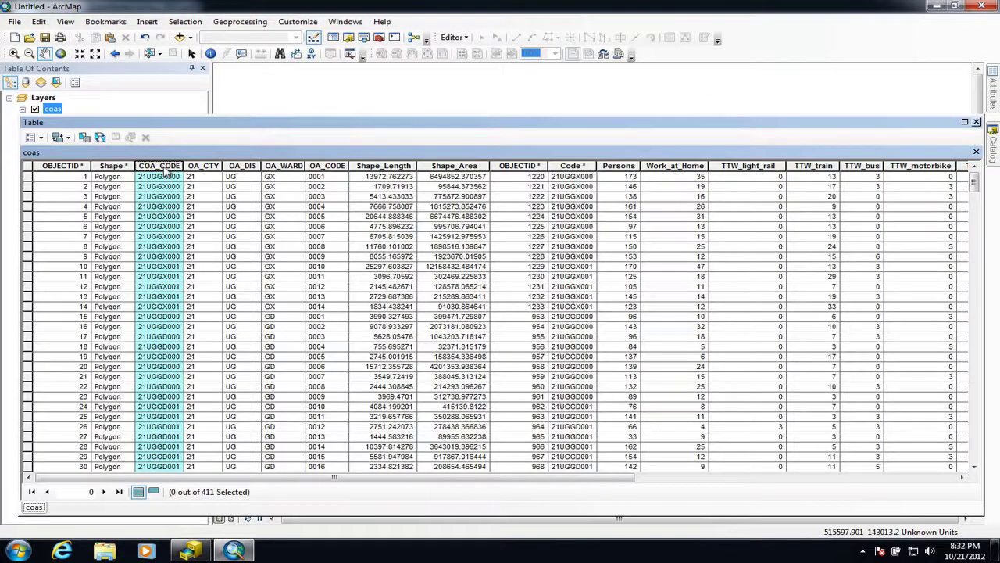
left_click(580, 167)
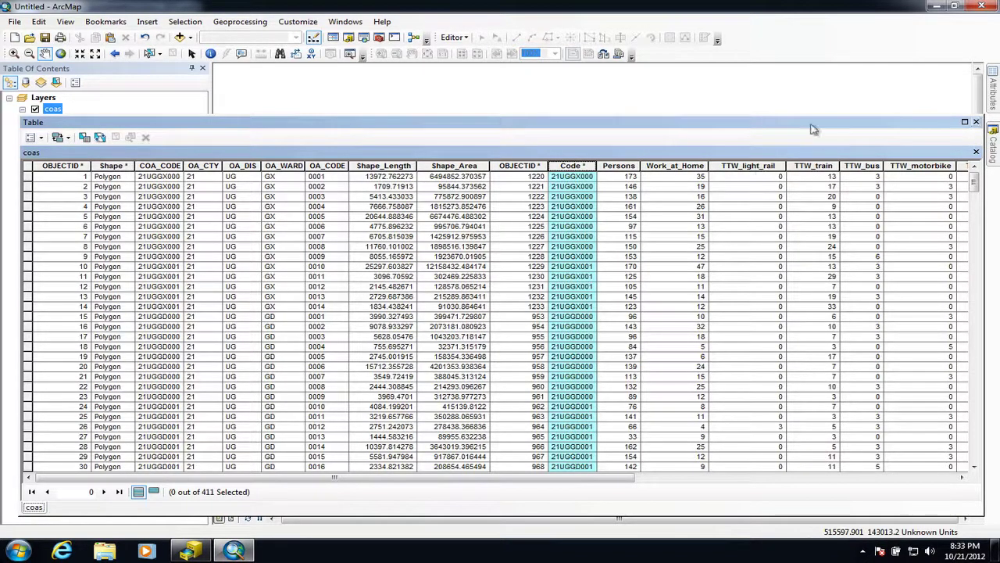
left_click(976, 123)
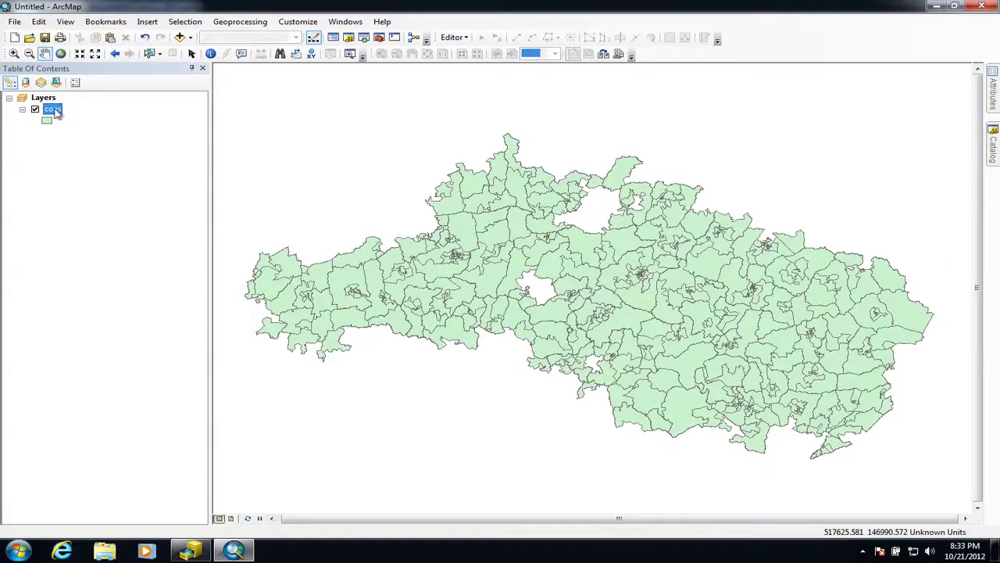
Step: Start exporting all features of the joined coas layer, with cenus_2001.gdb in the Geodatabes folder as the output location
right_click(55, 112)
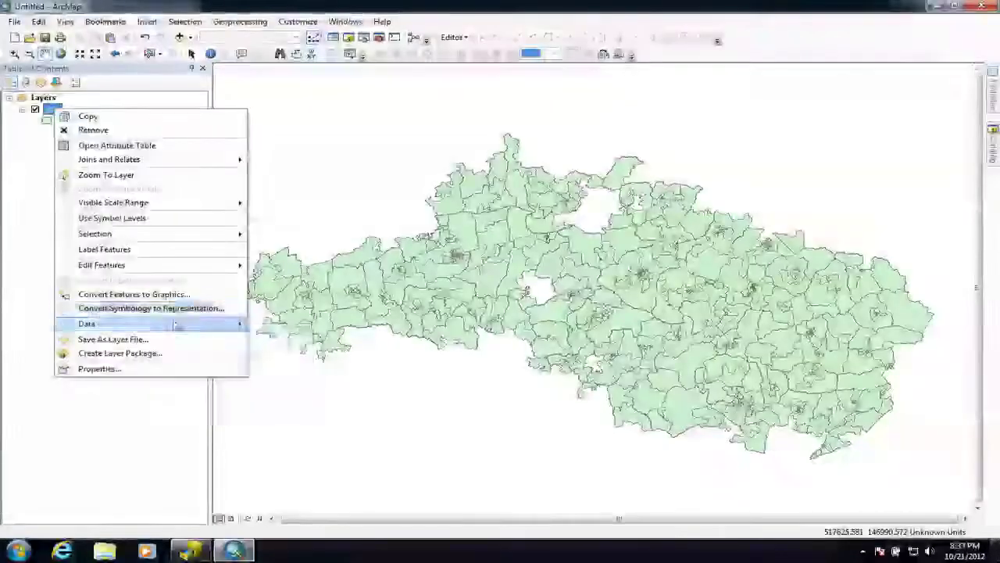
mouse_move(175, 325)
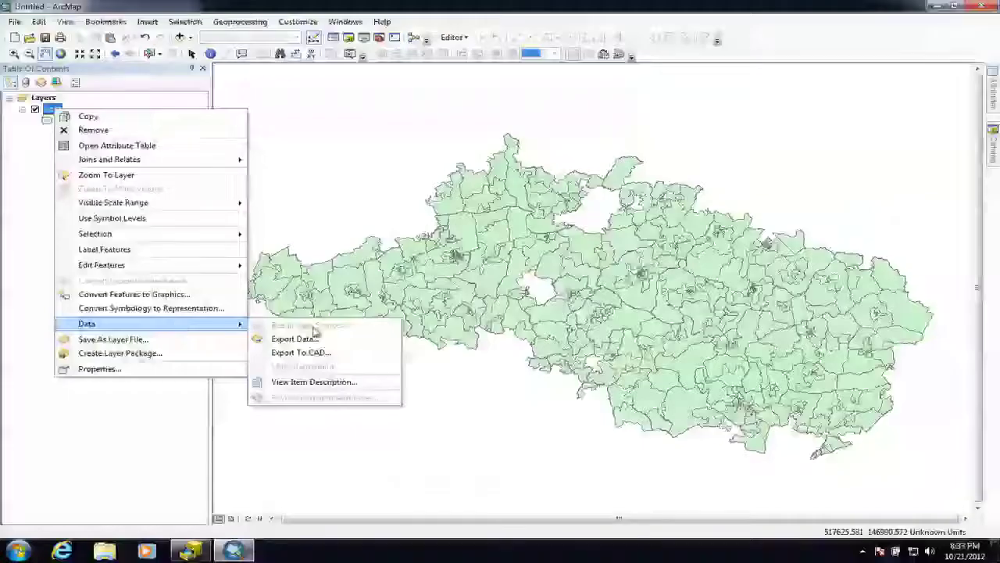
left_click(314, 342)
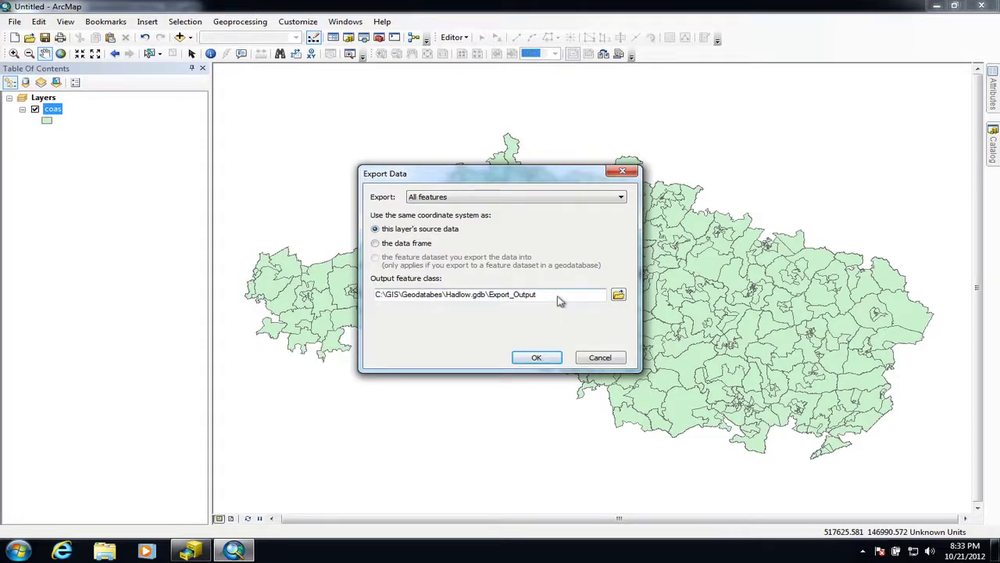
left_click(619, 295)
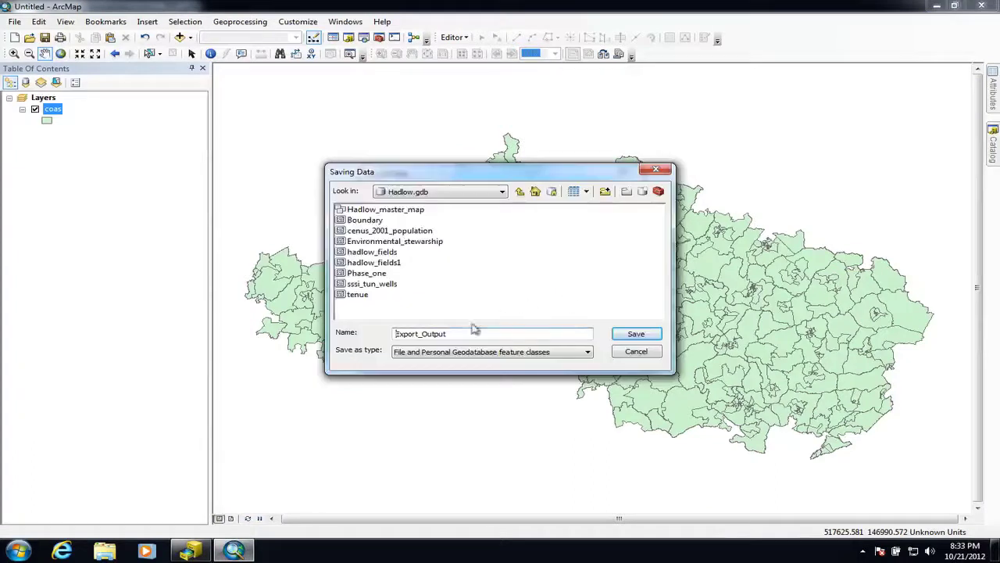
left_click(502, 192)
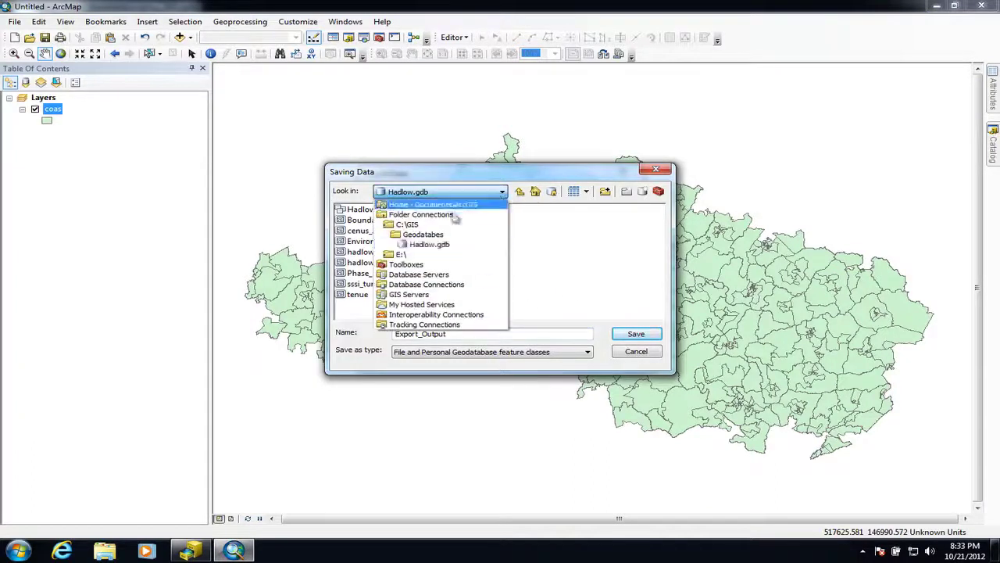
left_click(440, 234)
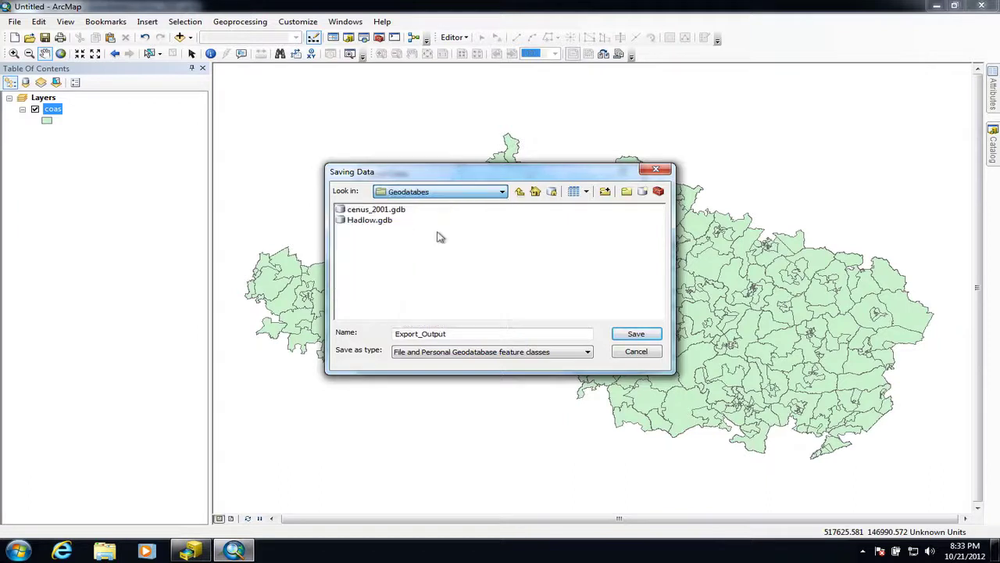
left_click(375, 211)
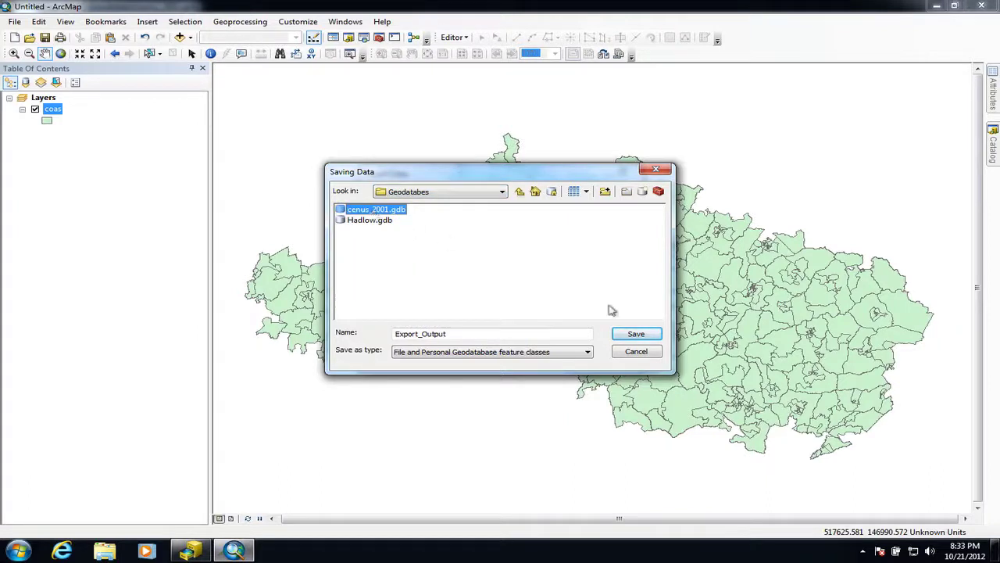
double_click(342, 216)
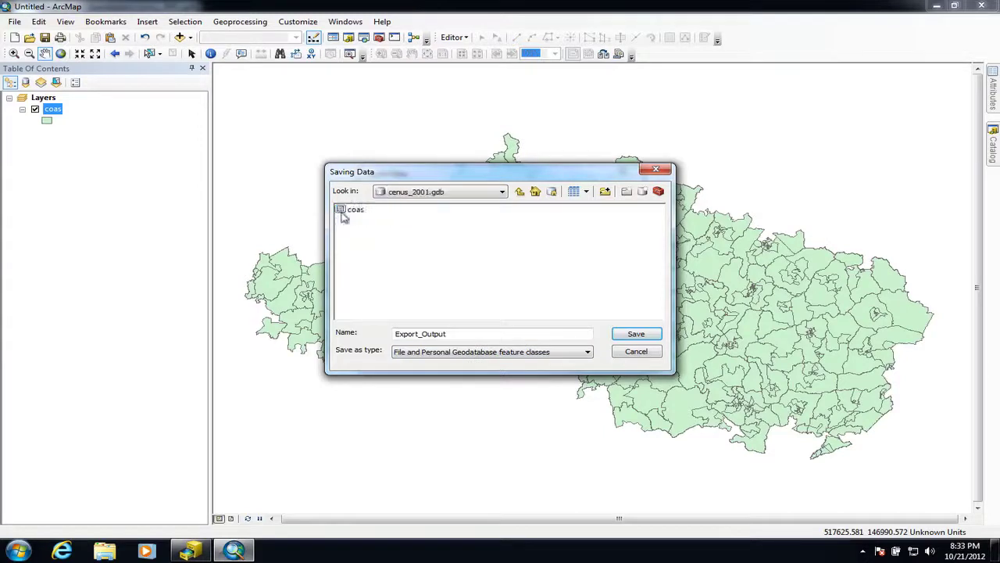
Step: Name the output feature class travel, run the export, and add the exported data to the map as a layer
double_click(463, 335)
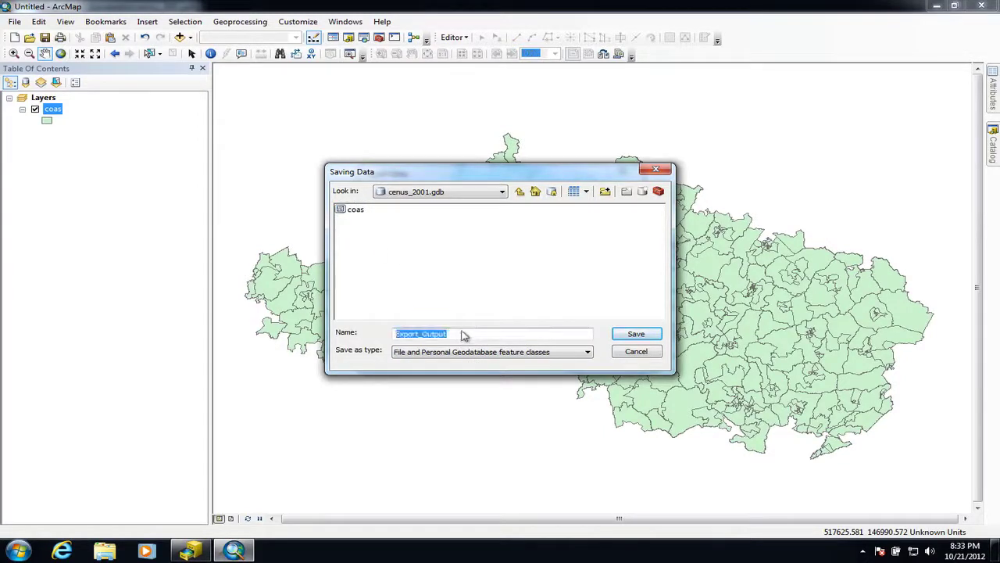
type("travel")
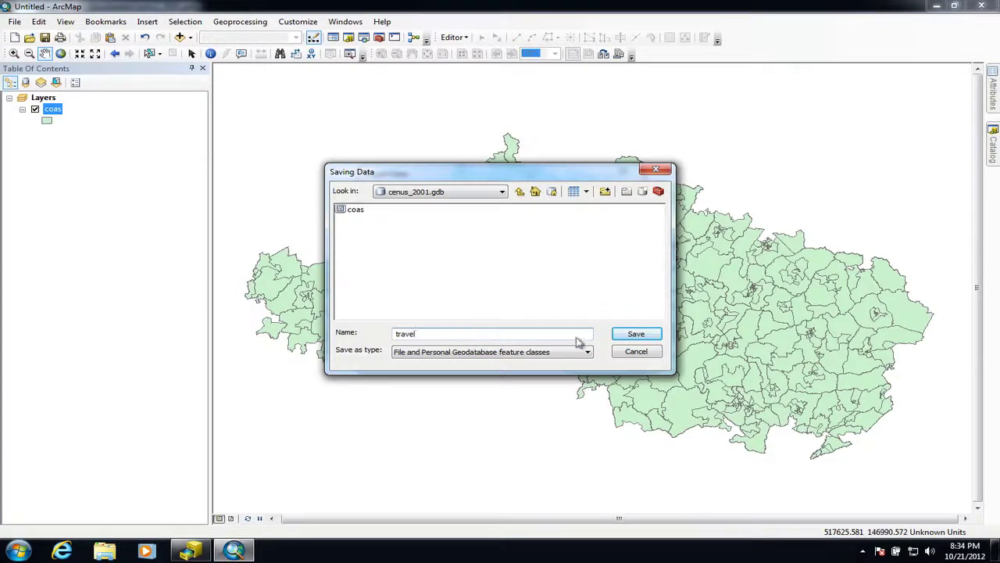
left_click(634, 334)
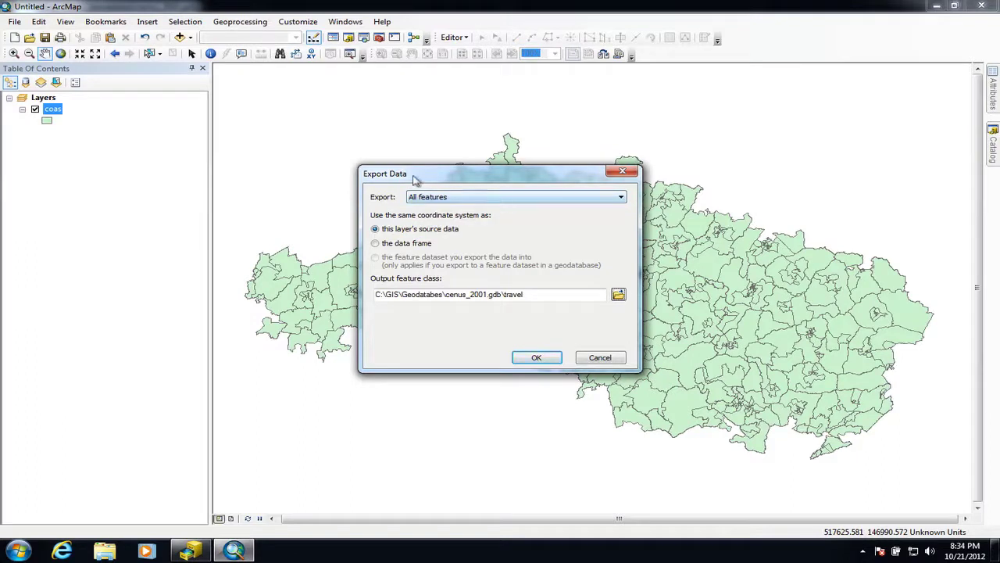
left_click(536, 356)
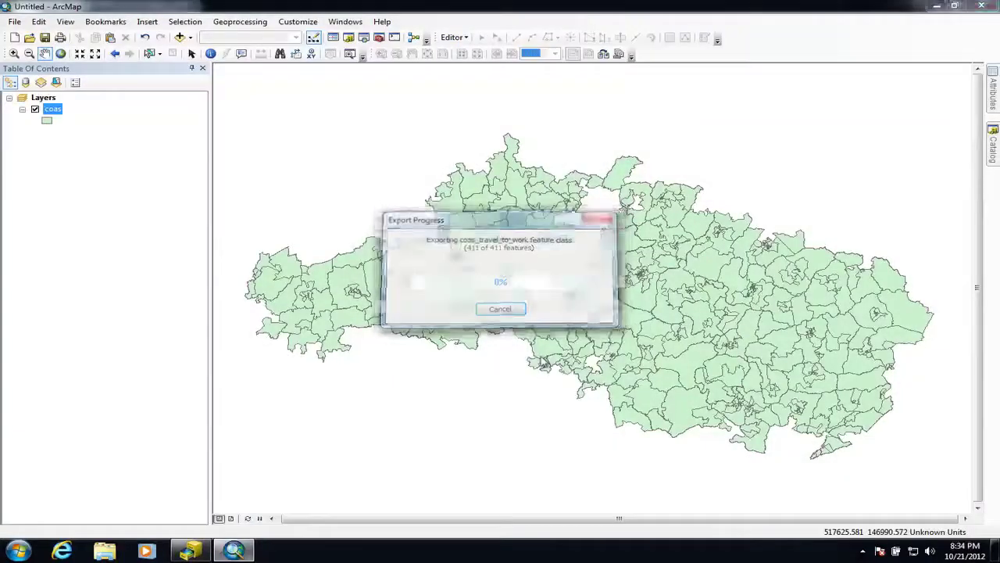
left_click(536, 320)
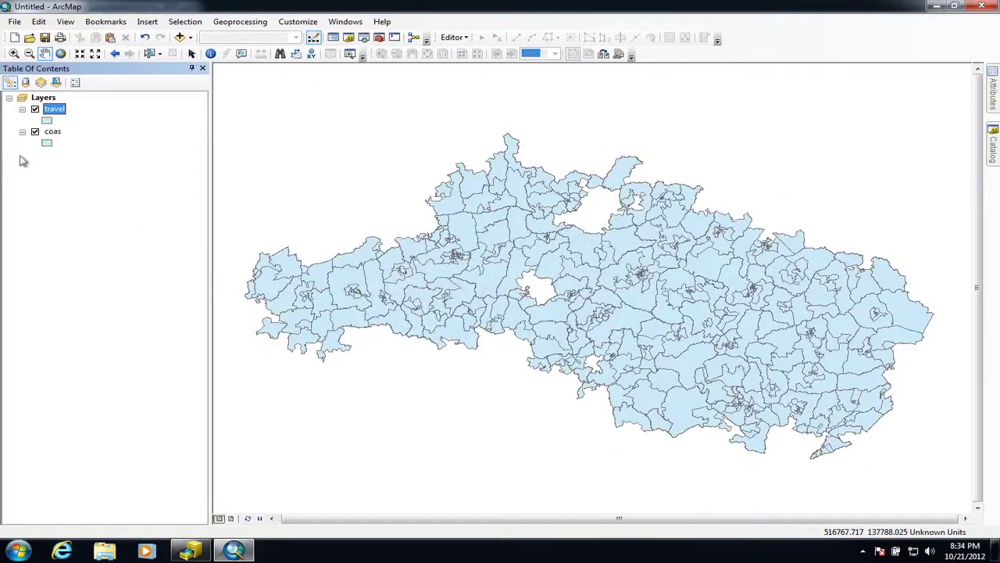
Step: Remove the original coas layer from the map
left_click(52, 132)
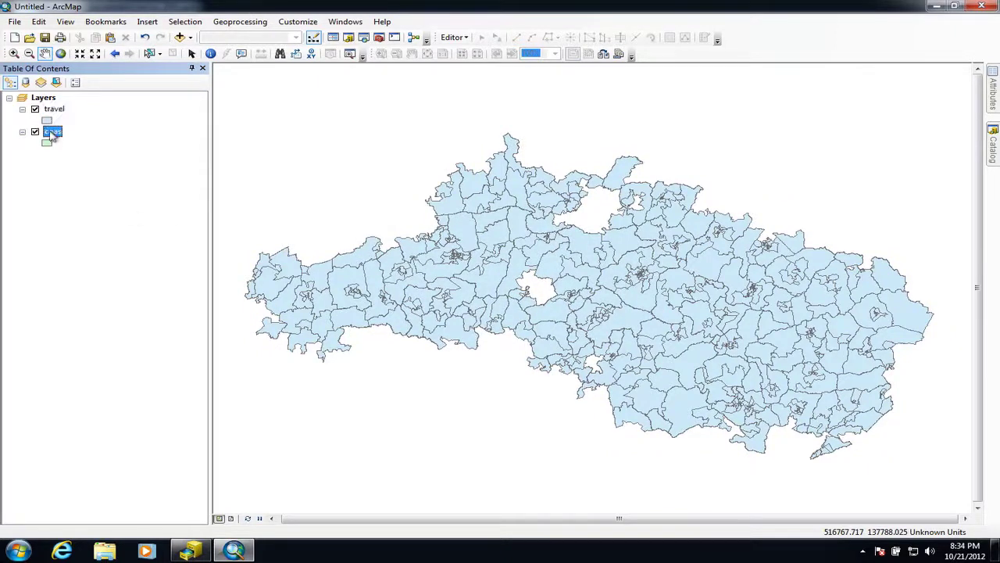
right_click(51, 134)
left_click(93, 153)
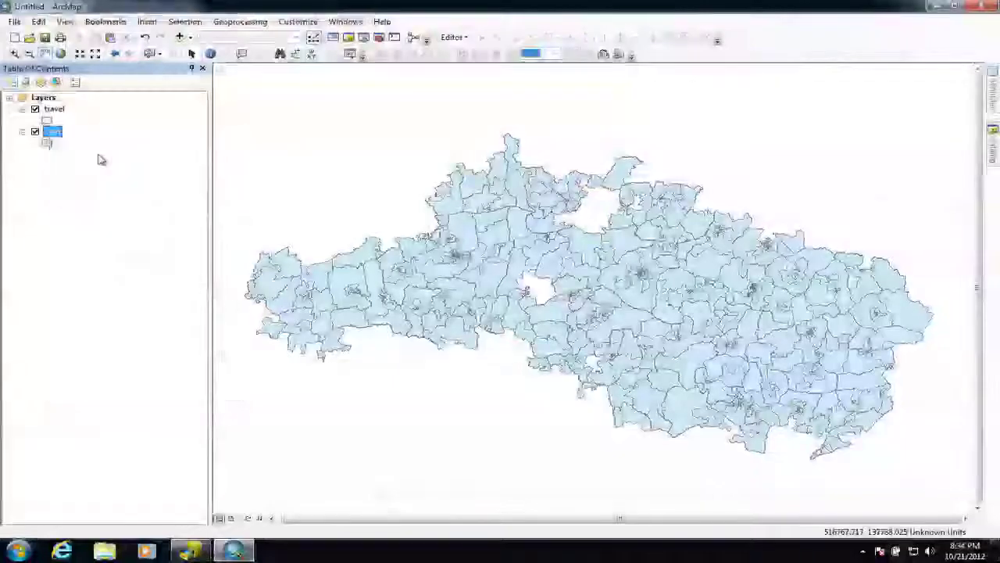
Step: Delete the redundant Code field from the travel layer's attribute table and close the table
left_click(51, 110)
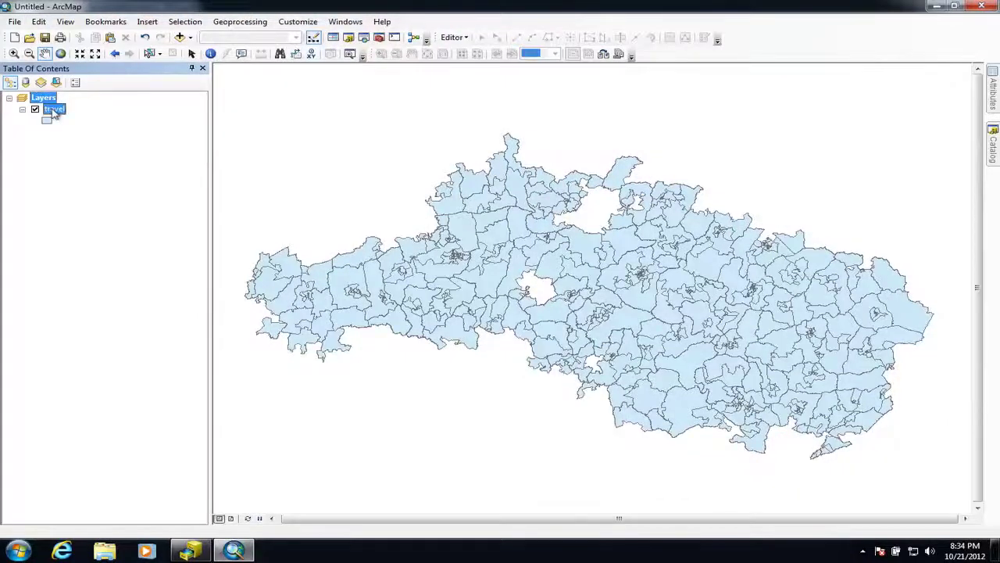
right_click(53, 110)
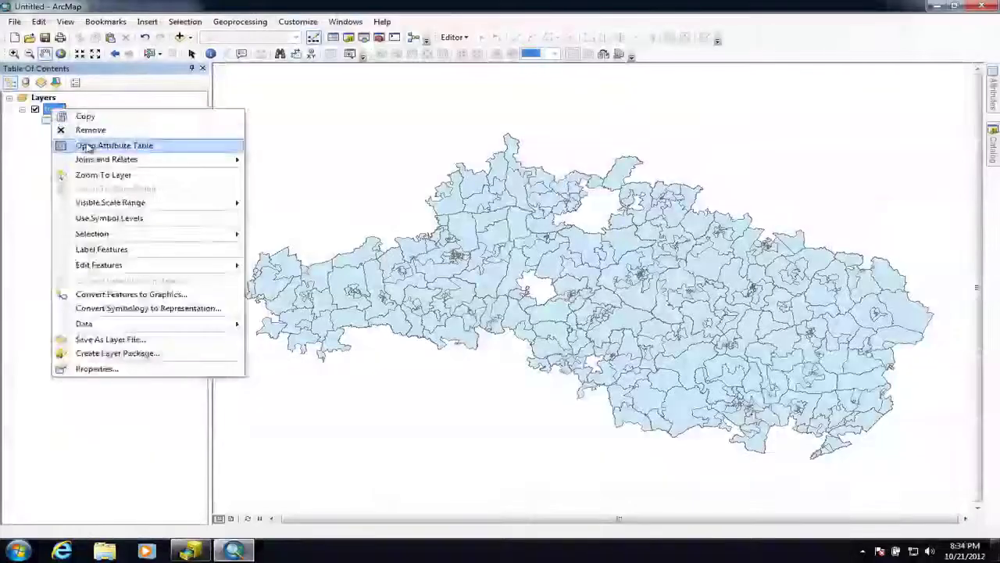
left_click(86, 146)
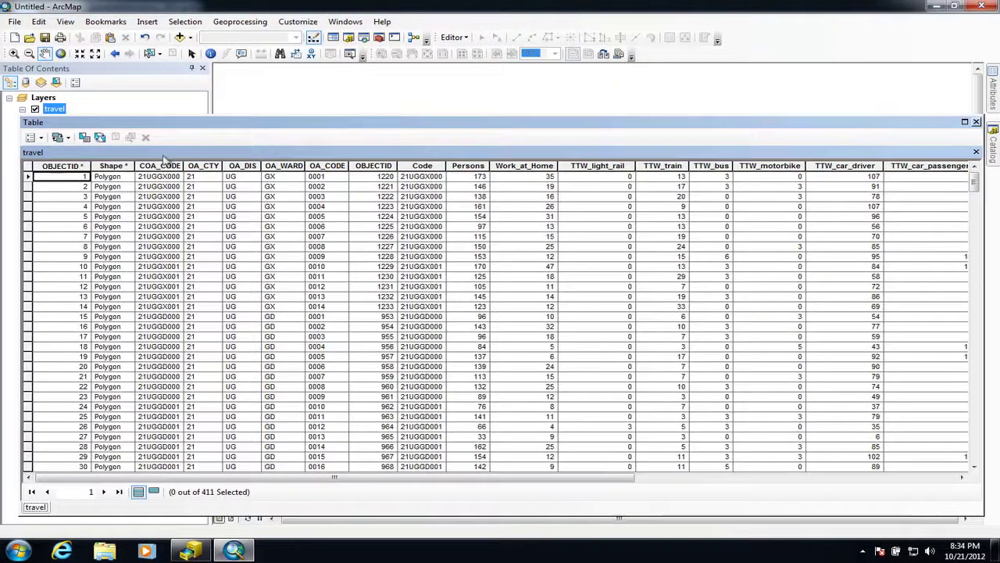
left_click(426, 167)
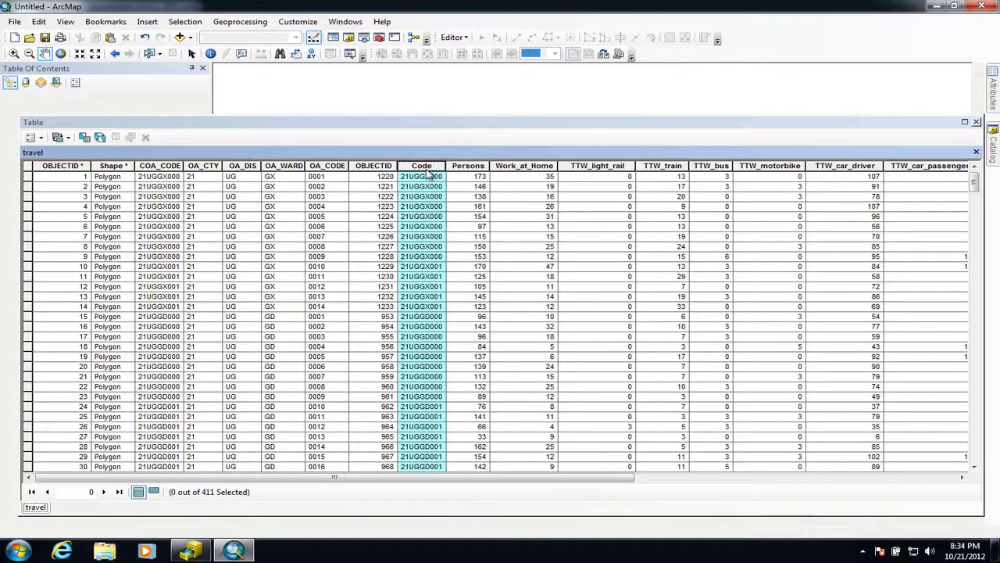
right_click(427, 174)
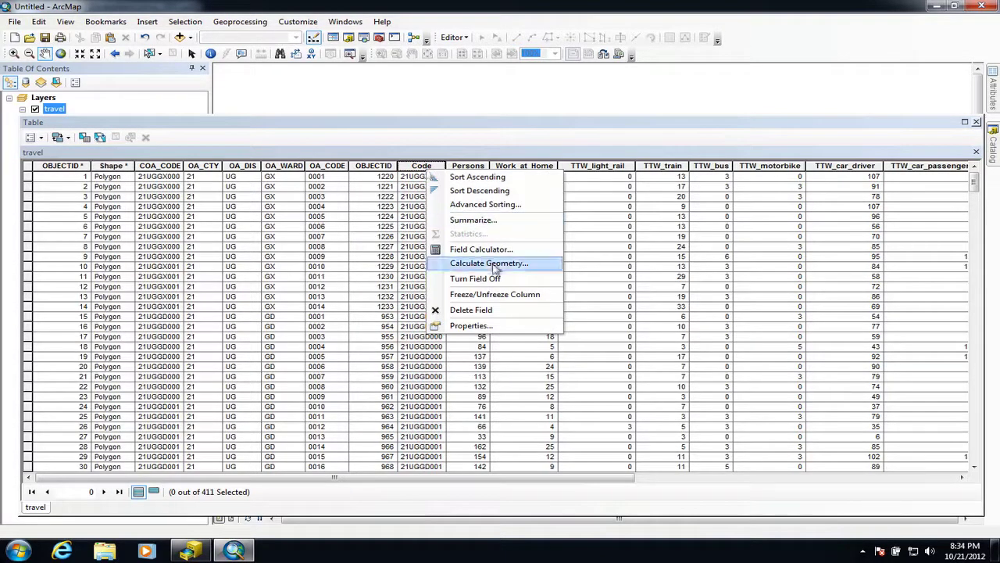
left_click(491, 311)
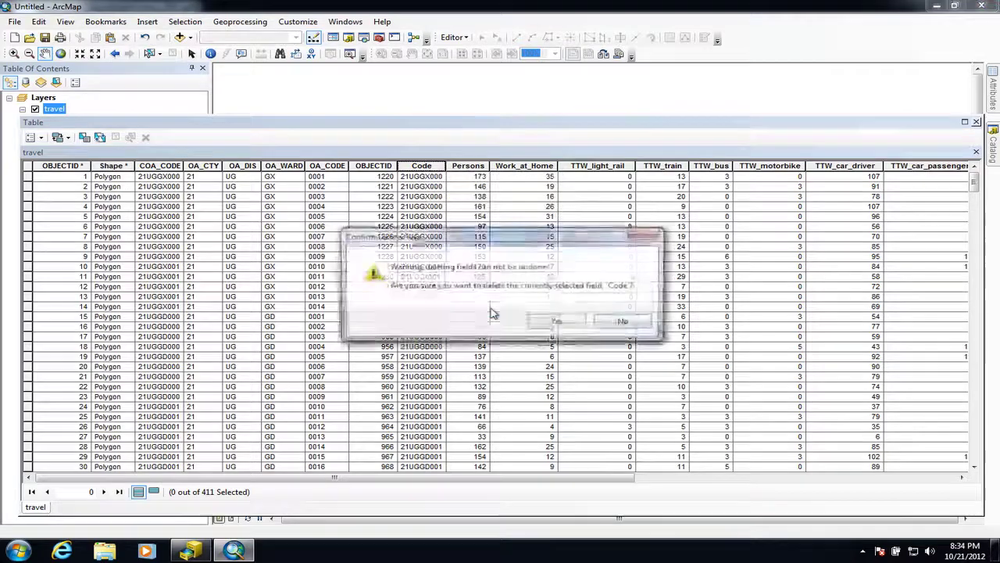
left_click(552, 320)
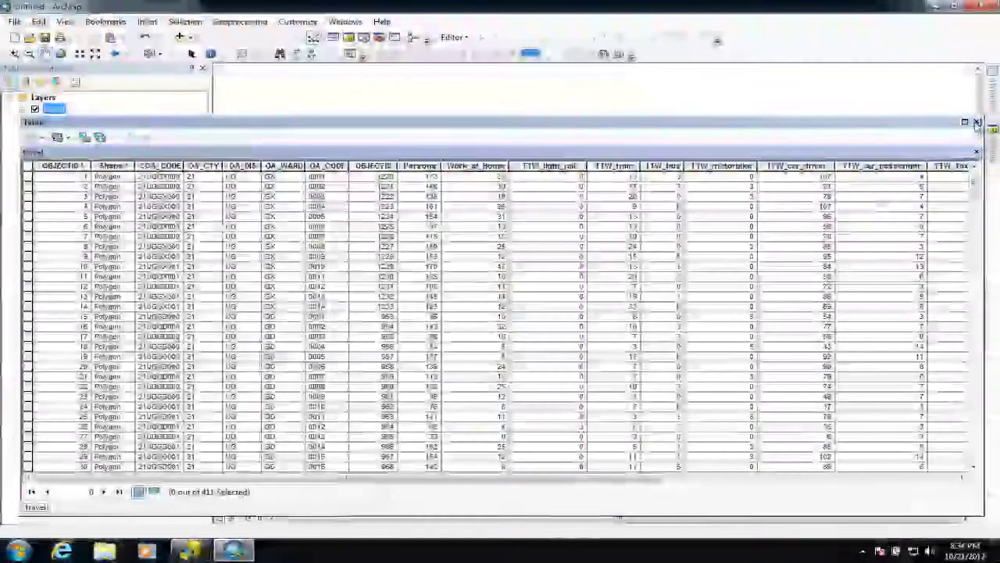
left_click(976, 123)
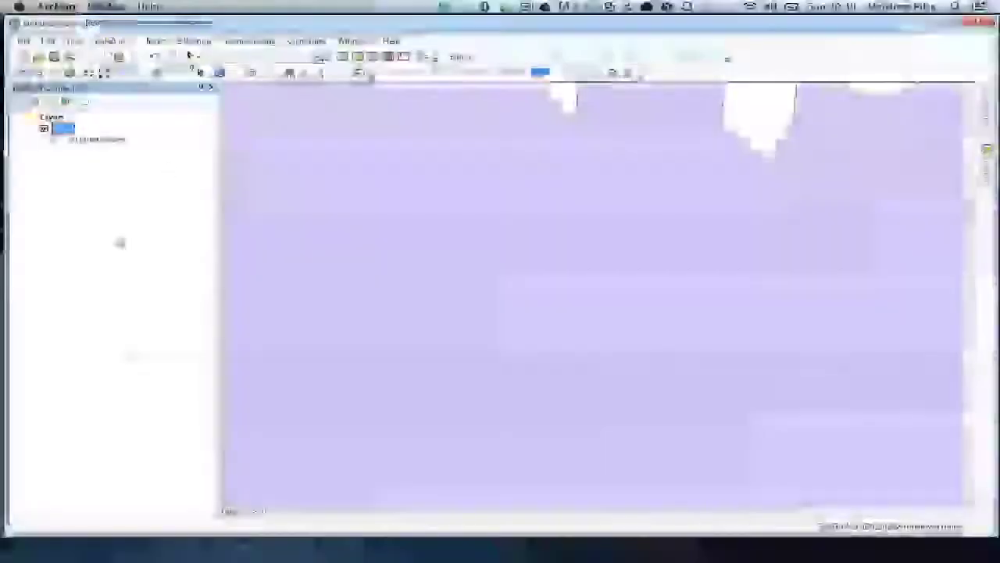
Step: Symbolize the travel layer with graduated colors based on the TTW_car_driver field and apply the symbology
right_click(62, 130)
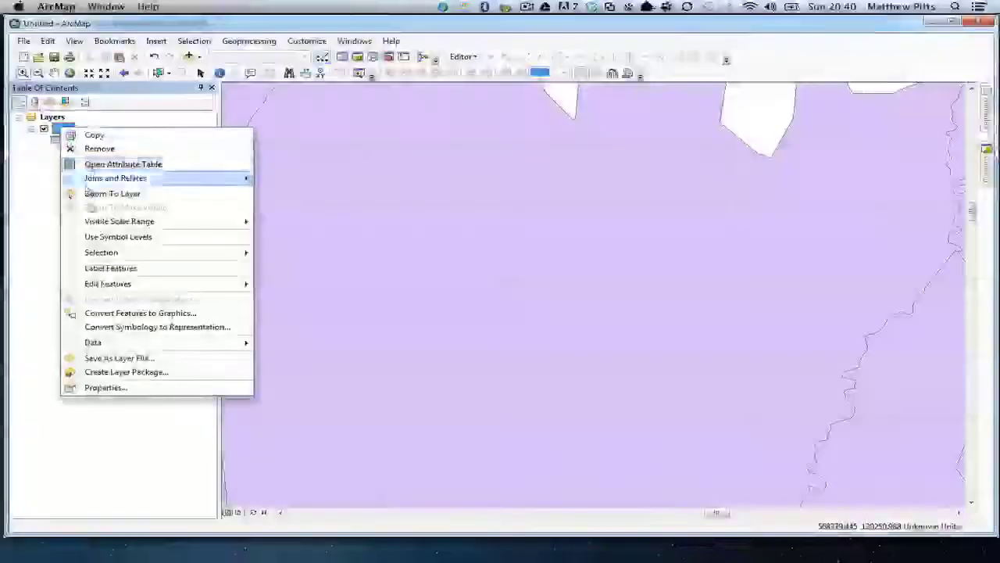
left_click(98, 197)
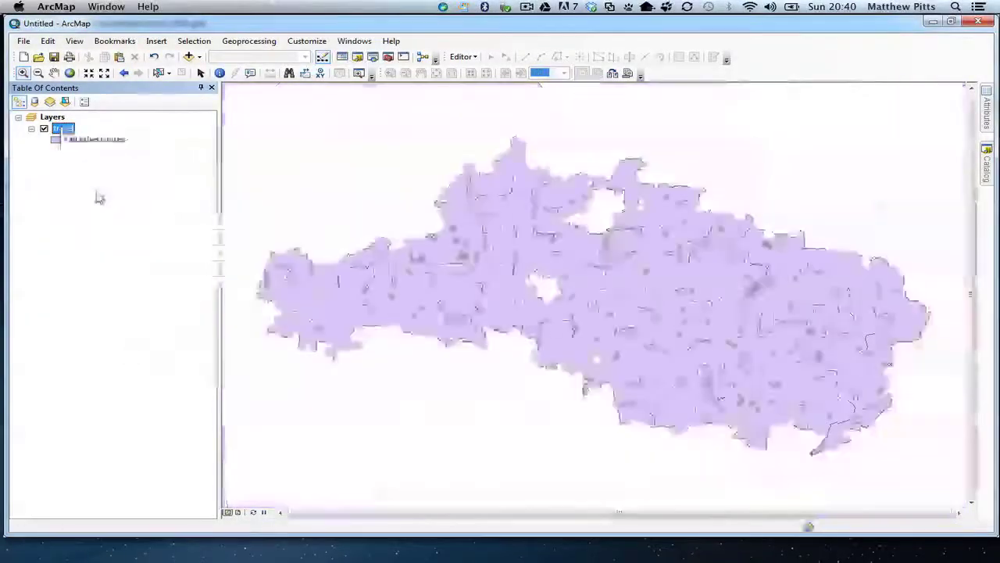
double_click(63, 128)
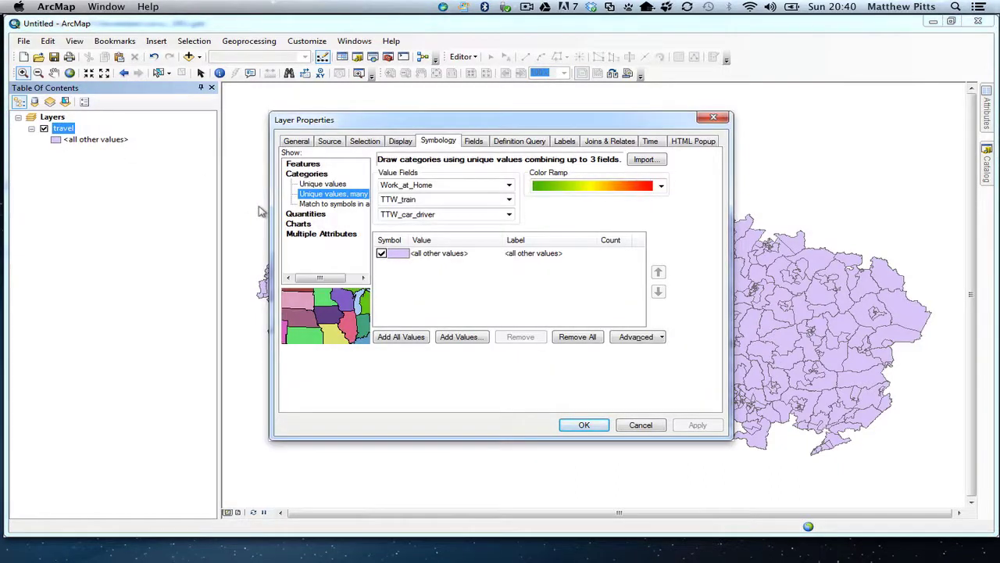
left_click(322, 216)
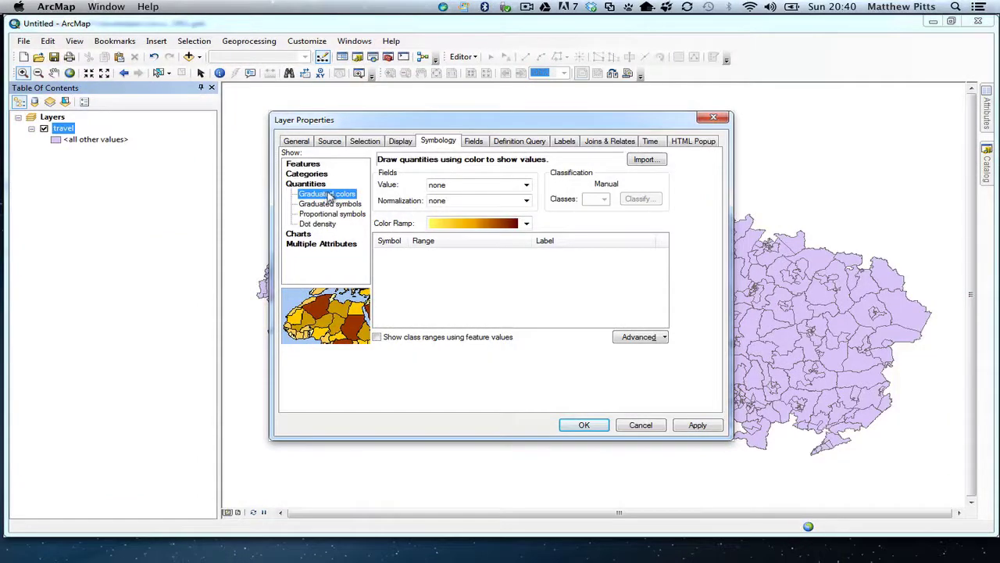
left_click(528, 186)
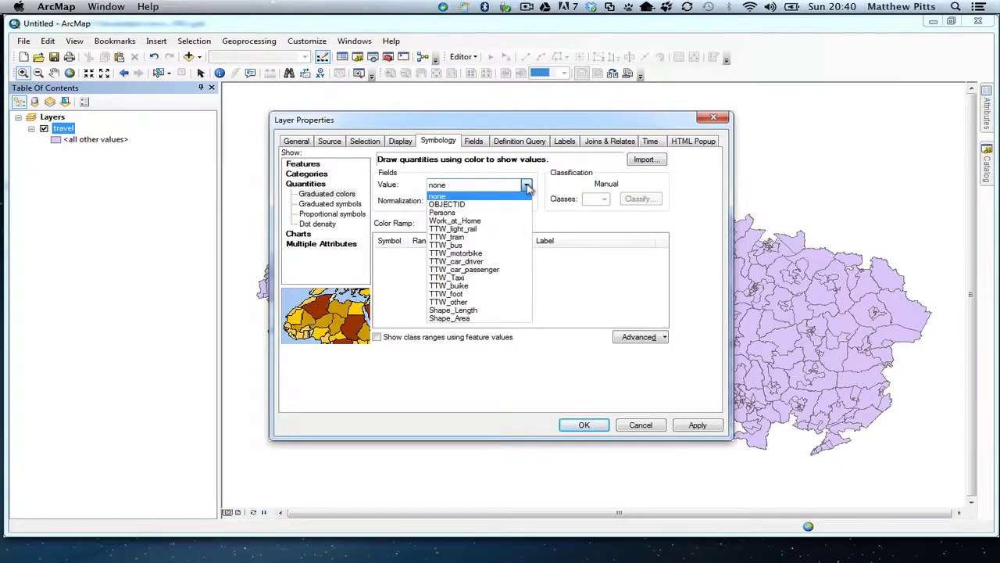
left_click(507, 263)
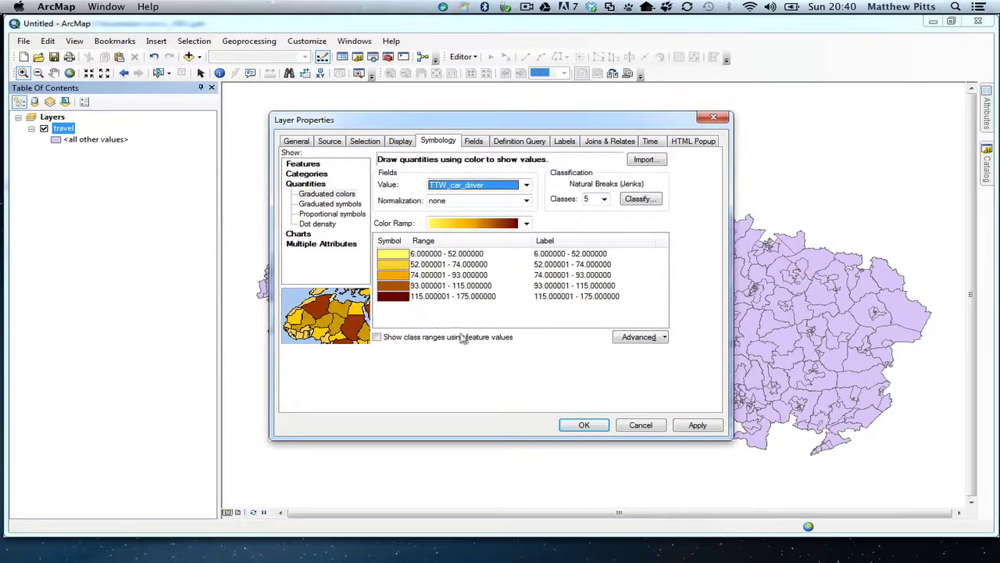
left_click(697, 425)
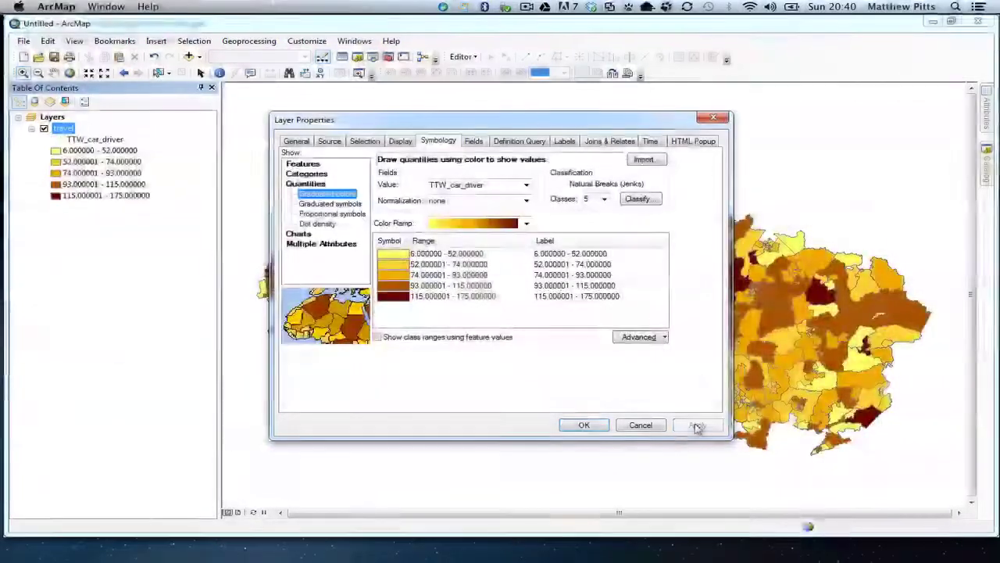
left_click(587, 425)
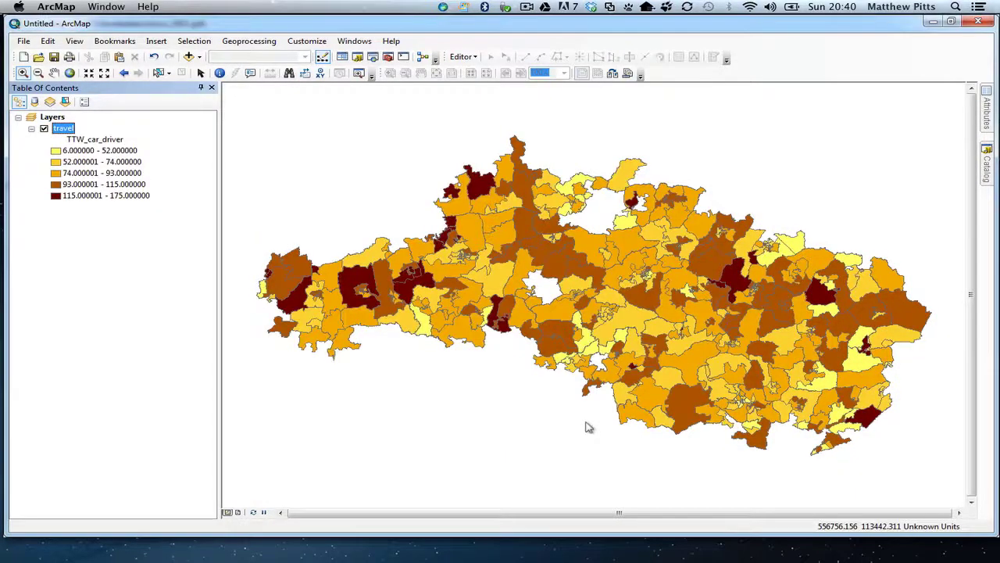